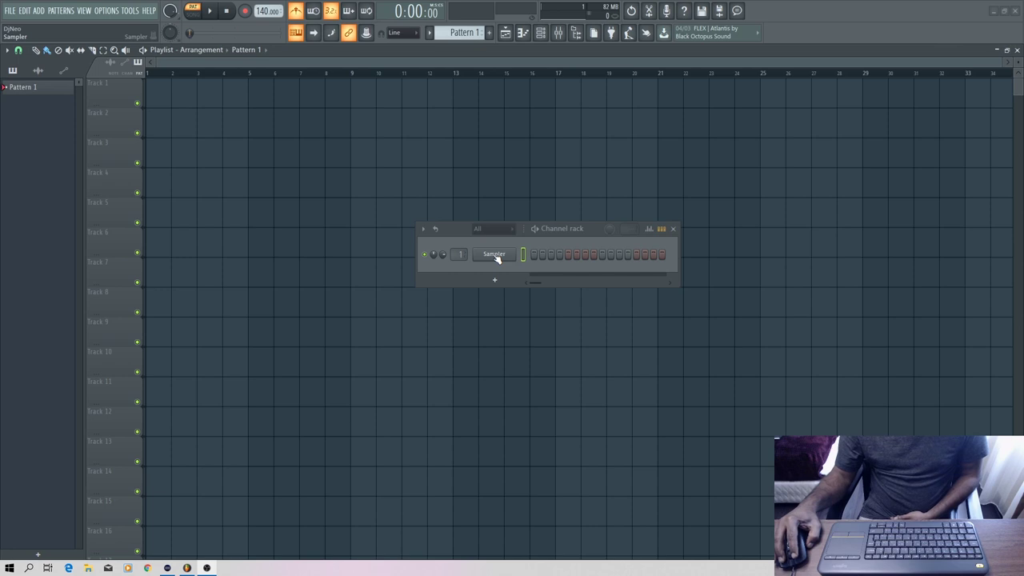
- Replace the Sampler channel in the channel rack with the FL Keys instrument
right_click(495, 256)
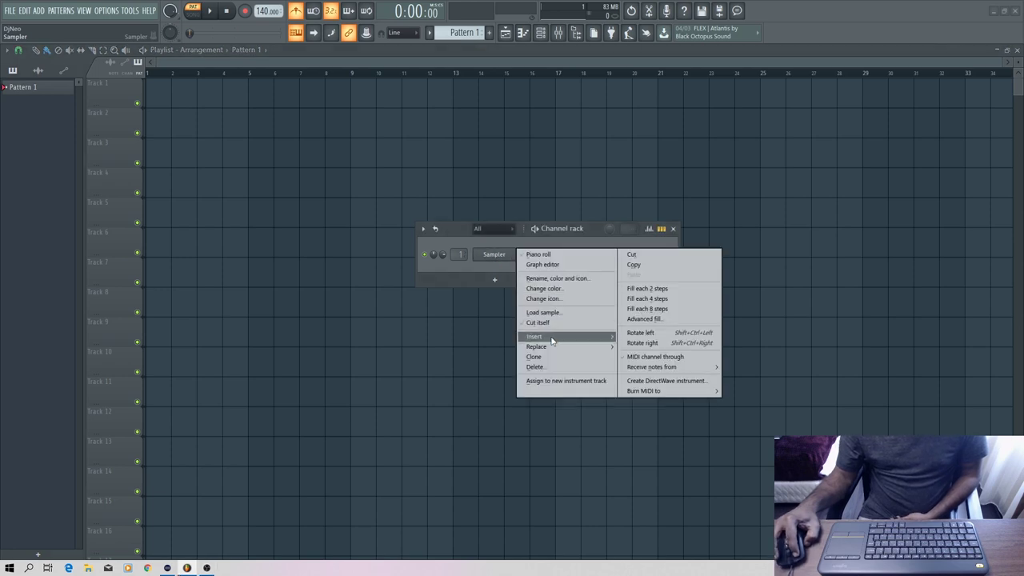
mouse_move(551, 340)
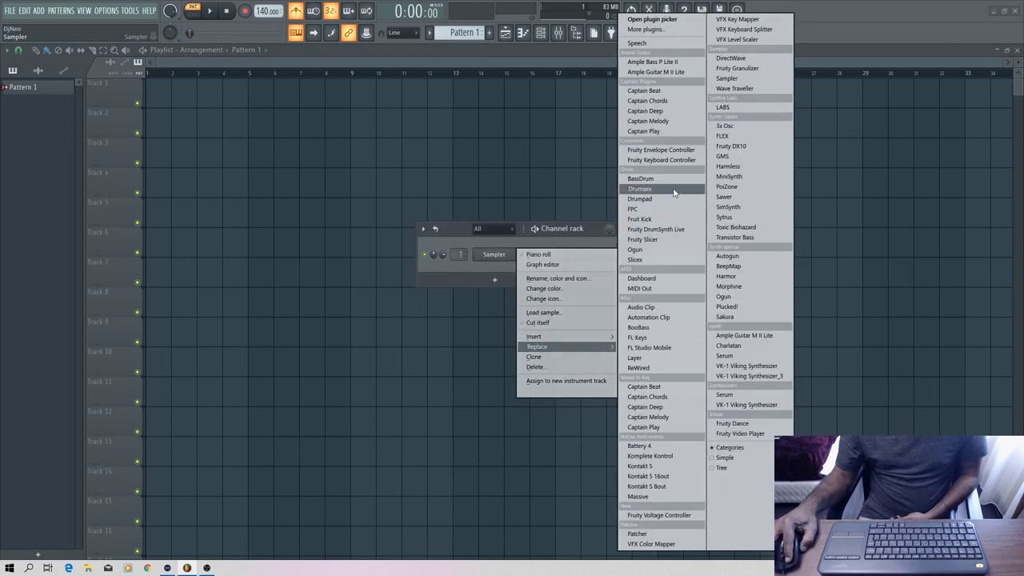
left_click(651, 337)
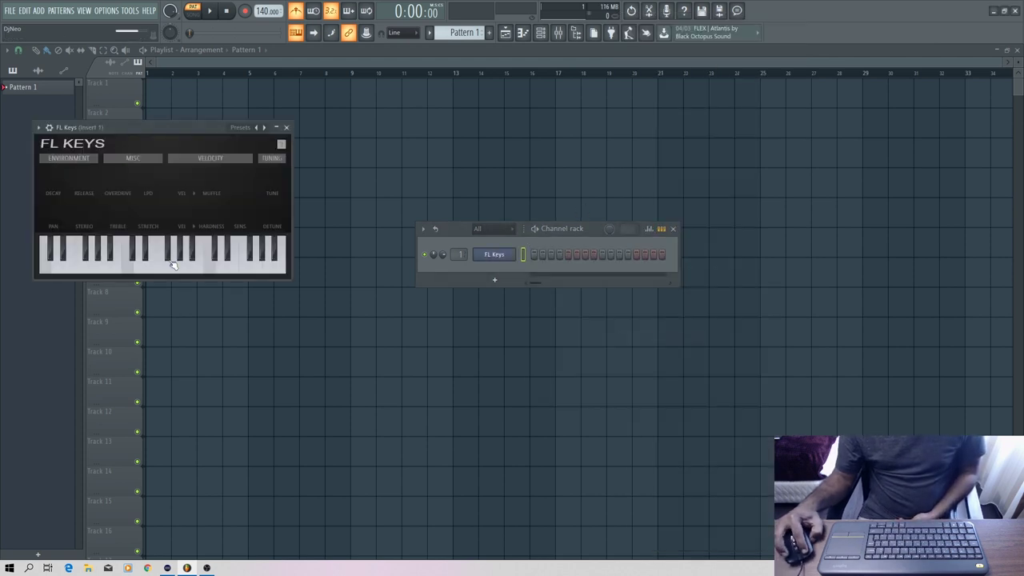
- Audition the FL Keys piano sound by playing several white keys on its keyboard
left_click(163, 264)
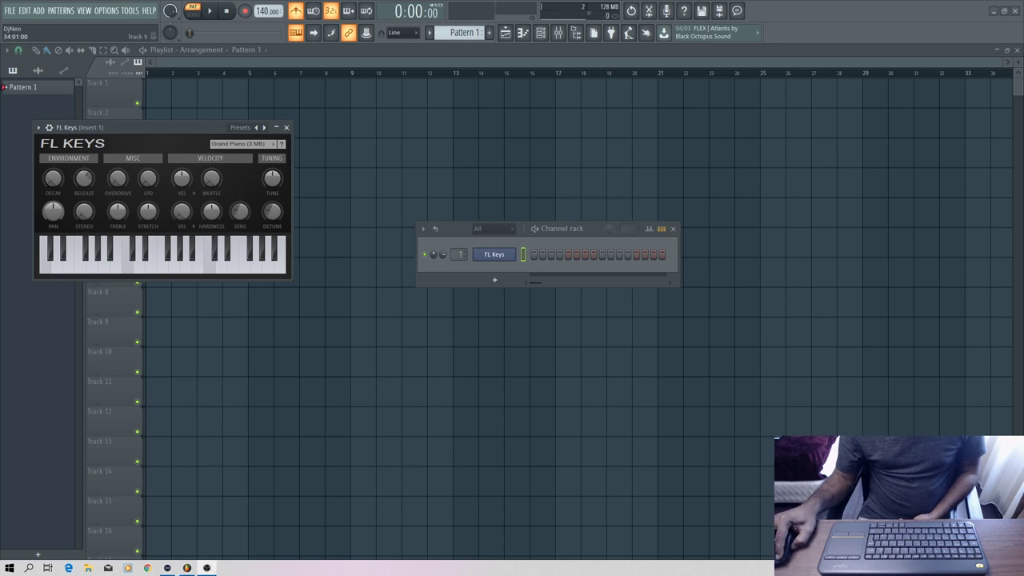
left_click(134, 268)
left_click(135, 267)
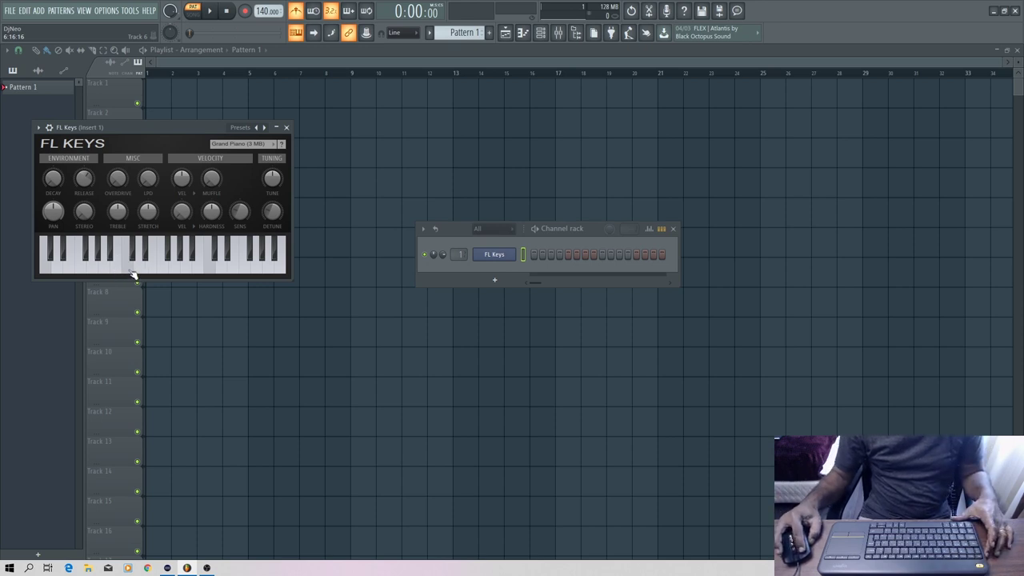
left_click(133, 273)
left_click(154, 270)
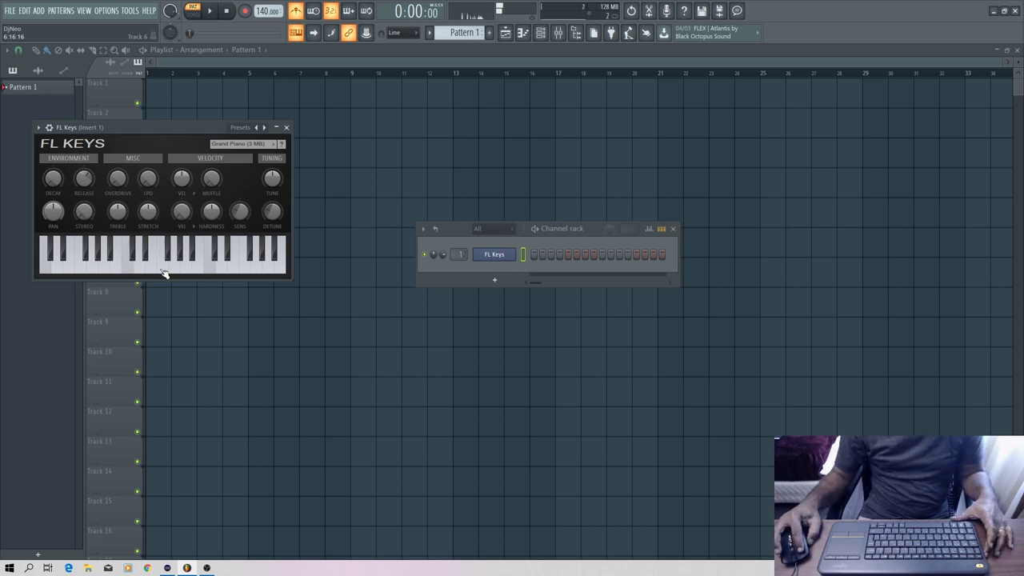
left_click(163, 274)
left_click(189, 275)
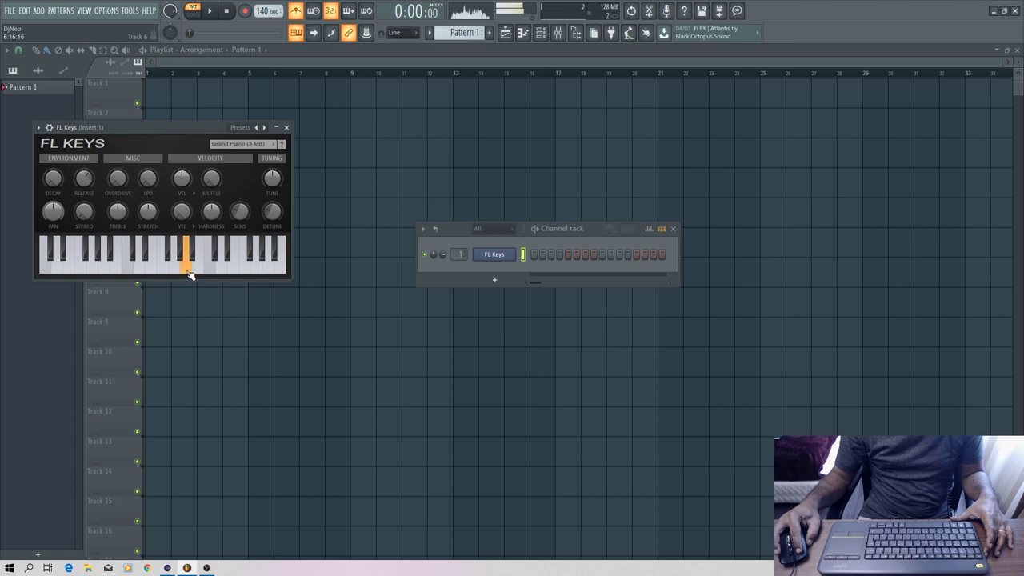
left_click(200, 275)
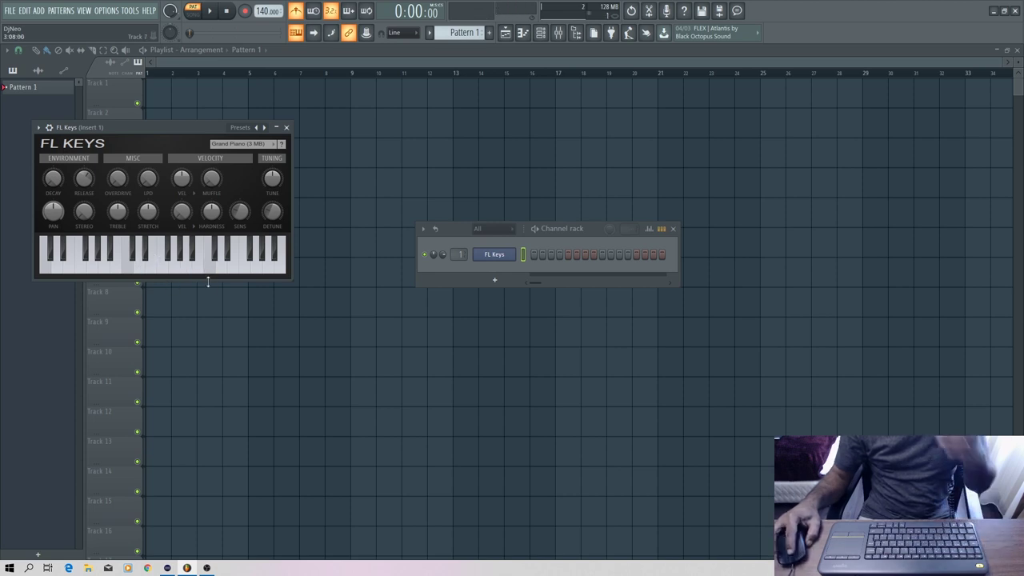
- Open the piano roll for the FL Keys channel and close the channel rack
right_click(491, 259)
left_click(529, 253)
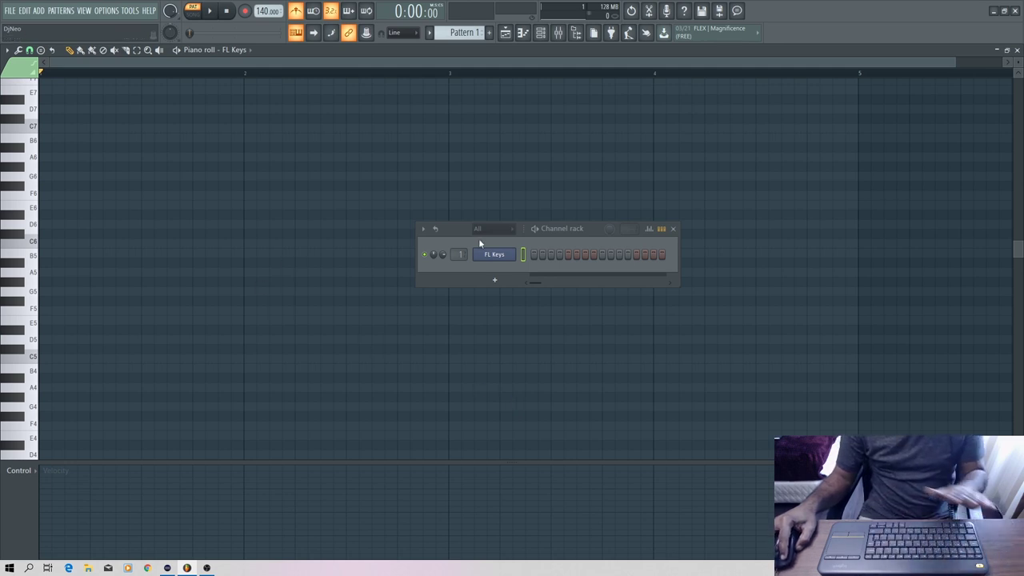
left_click_drag(568, 232, 506, 230)
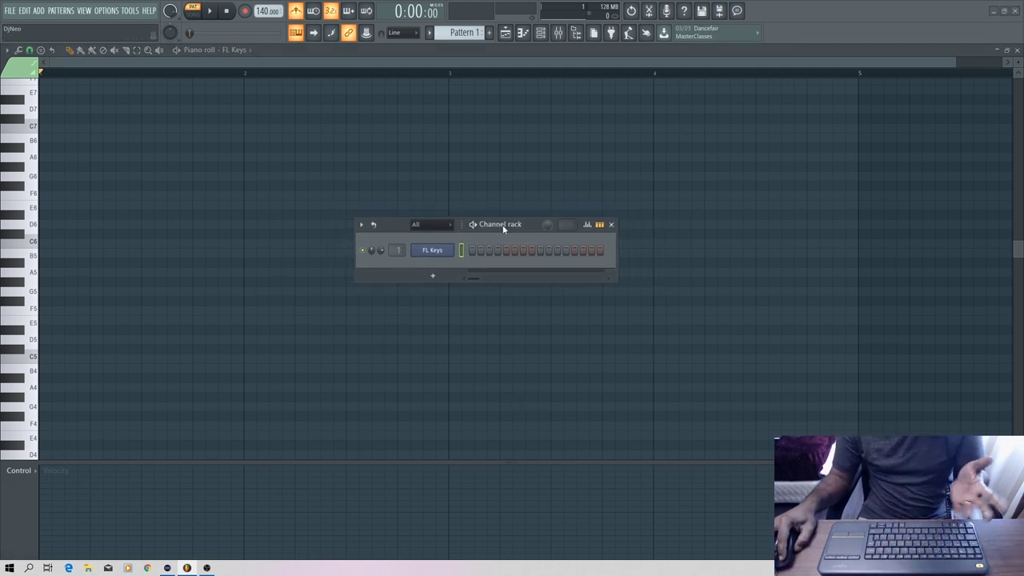
left_click(612, 224)
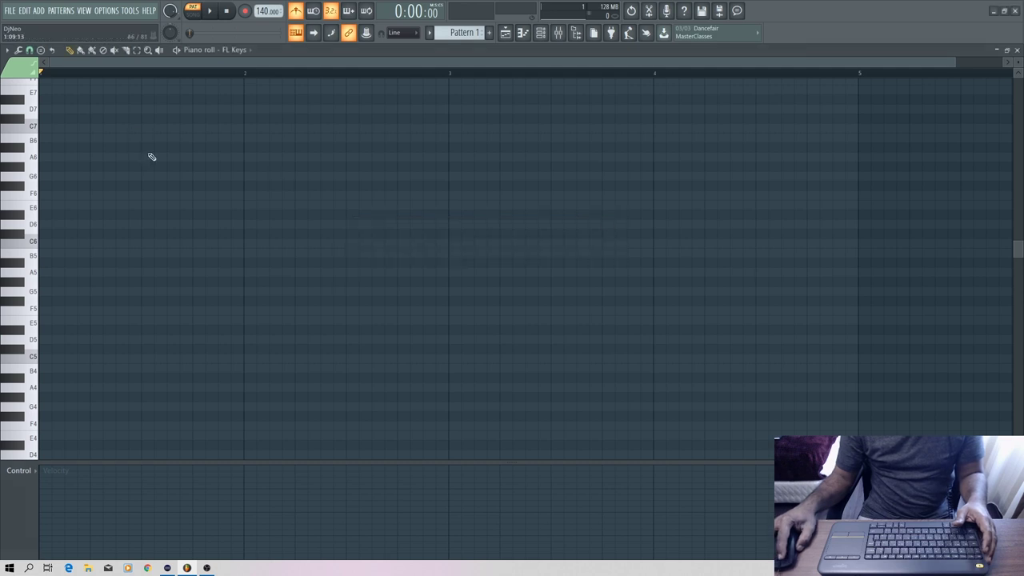
- Audition the C5 and C4 keys in the piano roll to compare the octaves
left_click(35, 358)
left_click(34, 359)
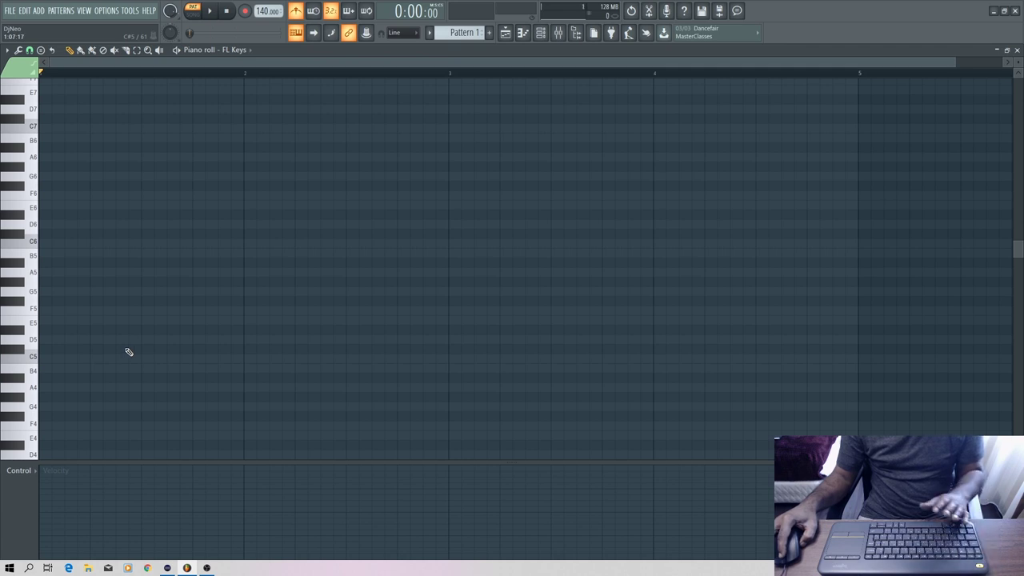
scroll(128, 352, "down", 4)
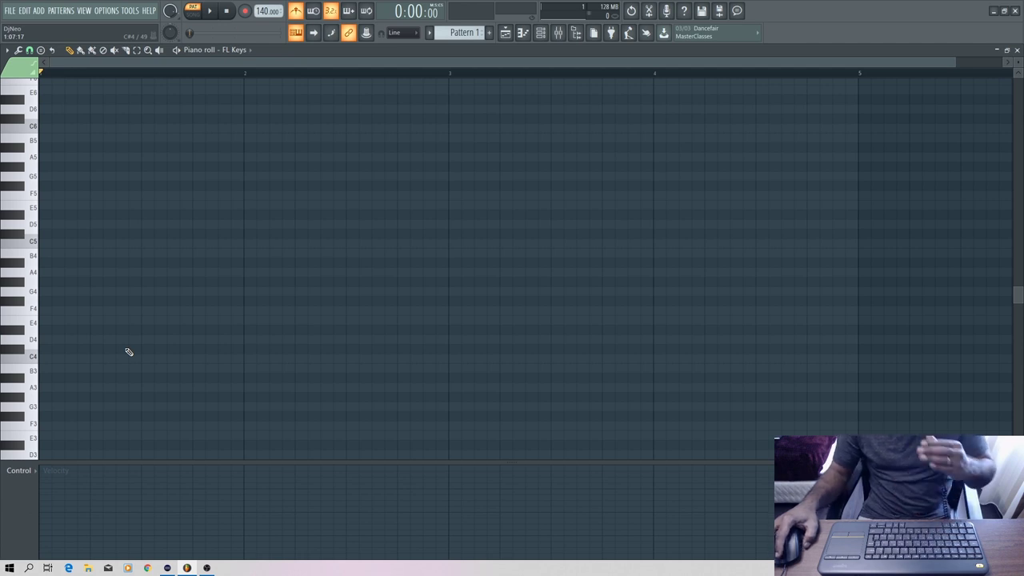
scroll(127, 350, "down", 2)
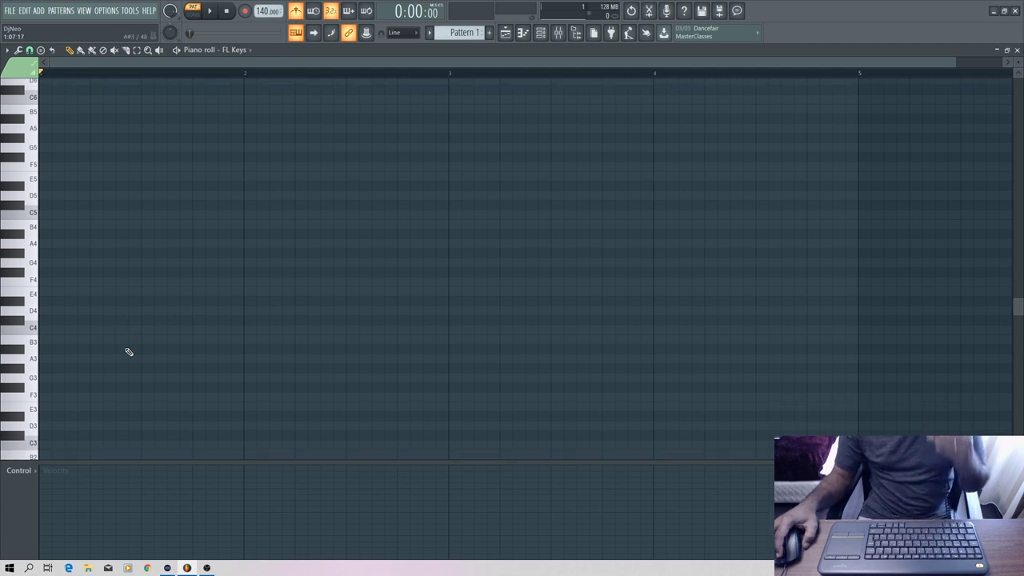
left_click(36, 335)
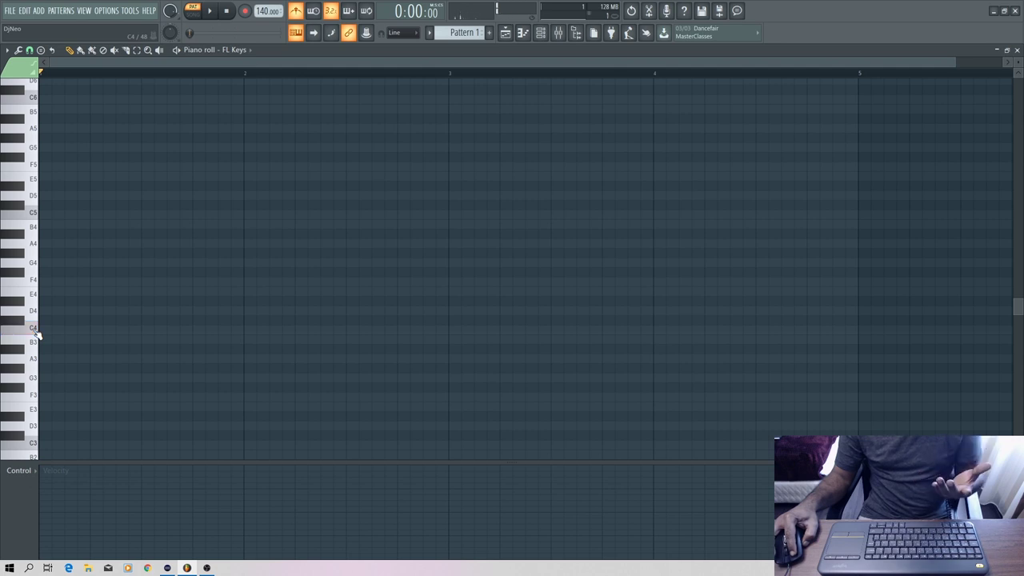
left_click(36, 334)
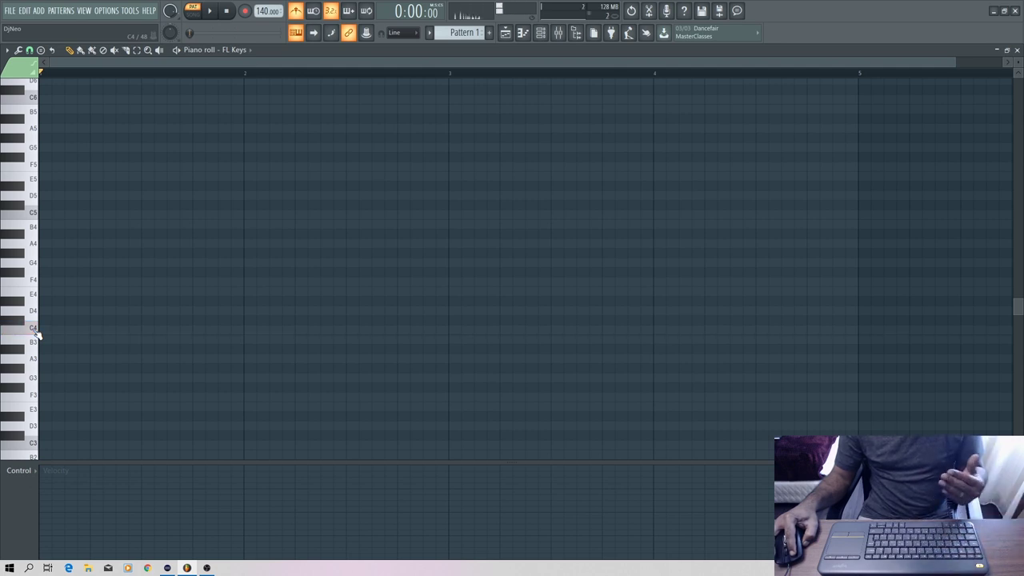
left_click(36, 334)
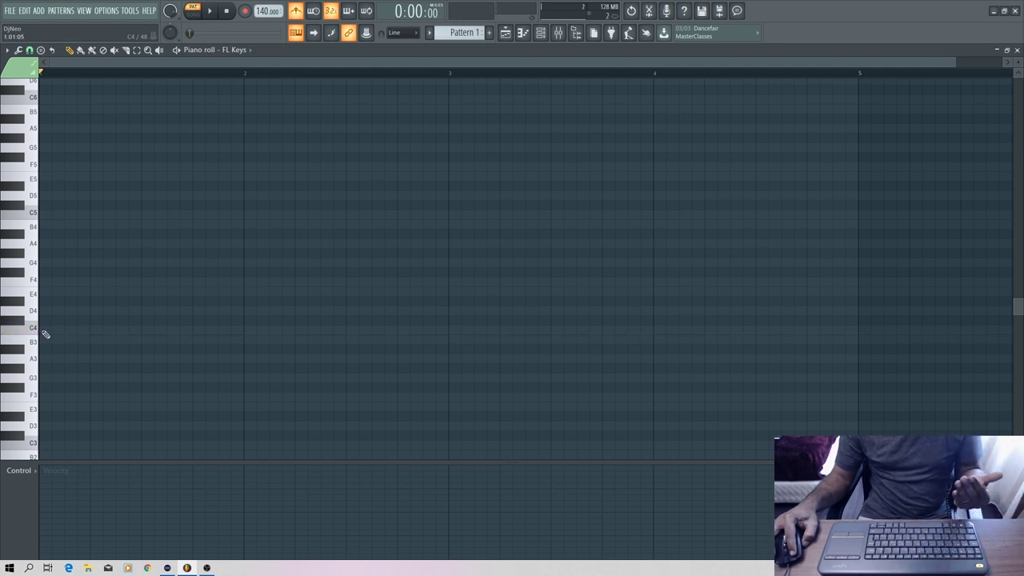
- Draw a one-bar C major chord in bar 1 with the notes C4, E4 and G4
left_click(44, 331)
left_click_drag(64, 329, 242, 330)
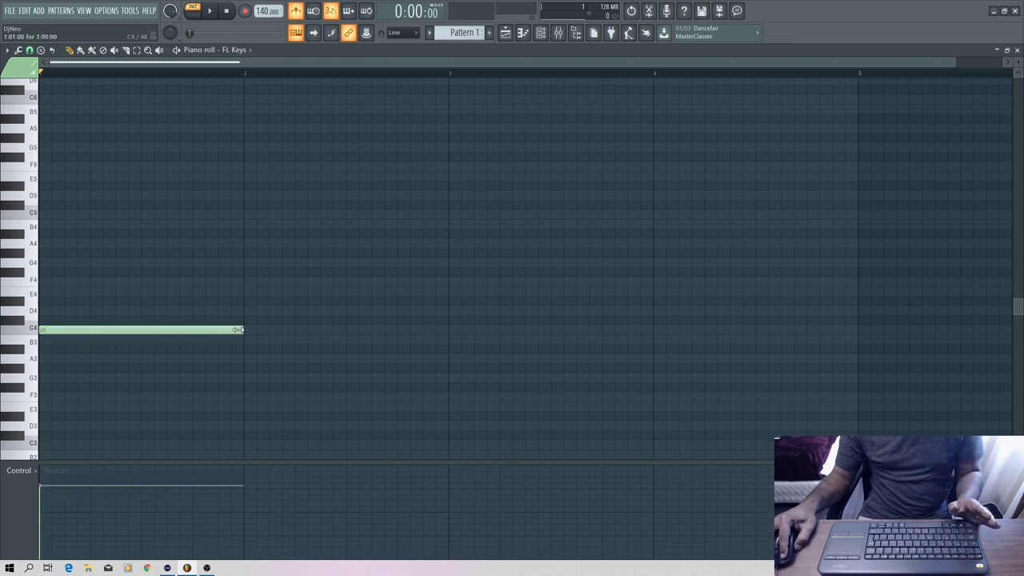
left_click(44, 292)
left_click(43, 264)
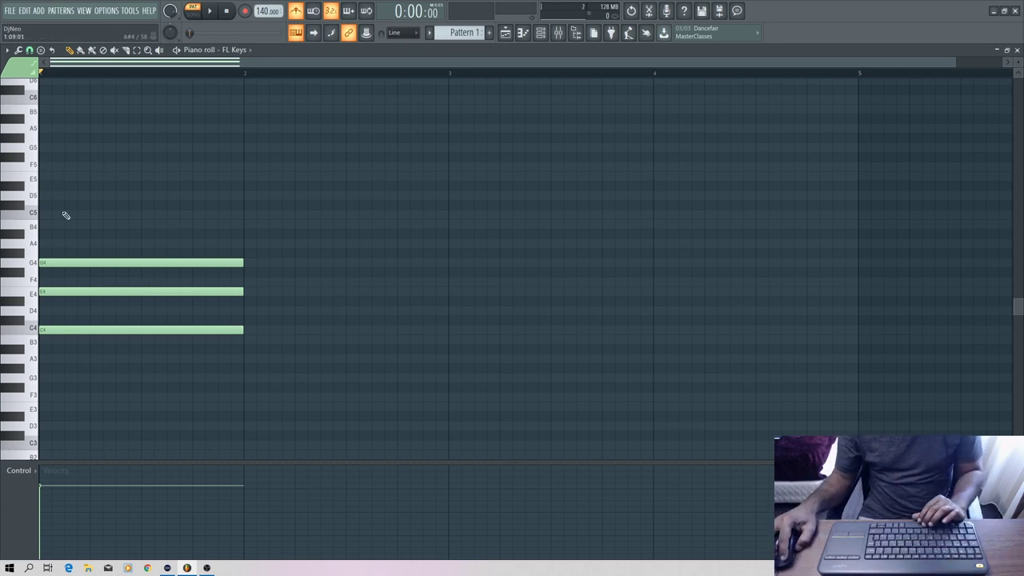
- Play back the first chord and set the project tempo to 85 BPM
key("space")
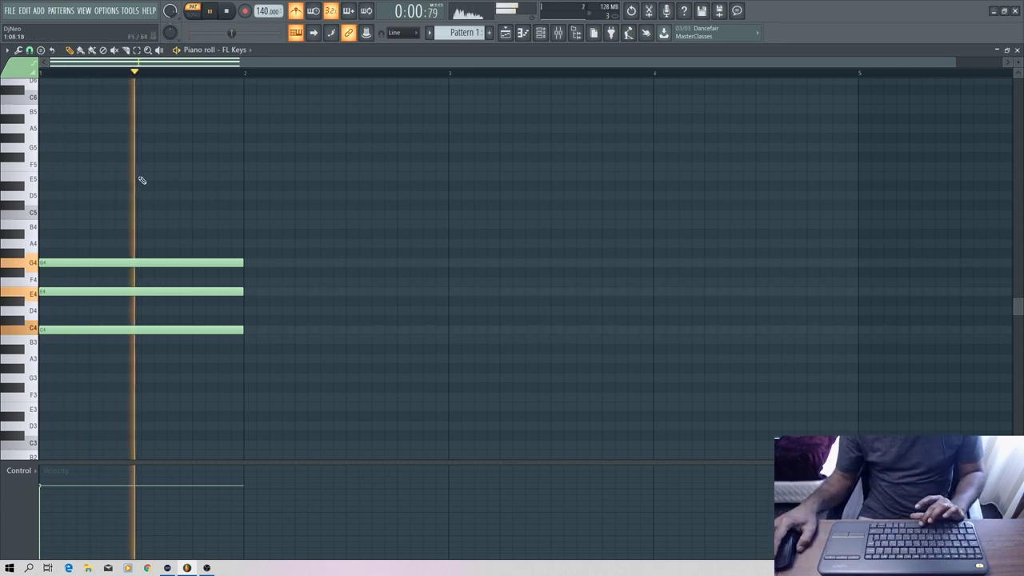
key("space")
left_click_drag(268, 11, 267, 67)
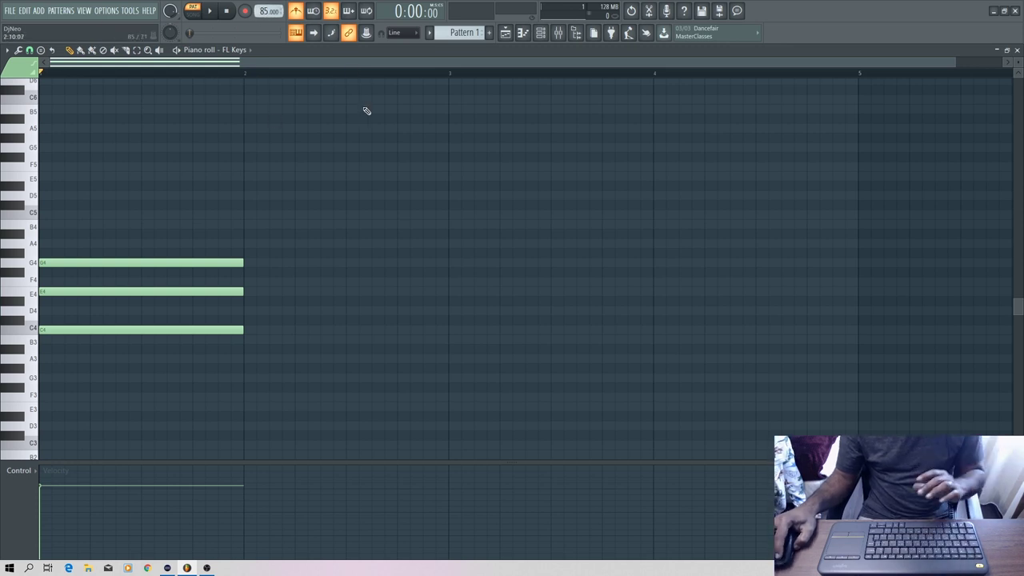
- Add a one-bar G major chord in bar 2 with the notes G4, D4 and B3
left_click(249, 297)
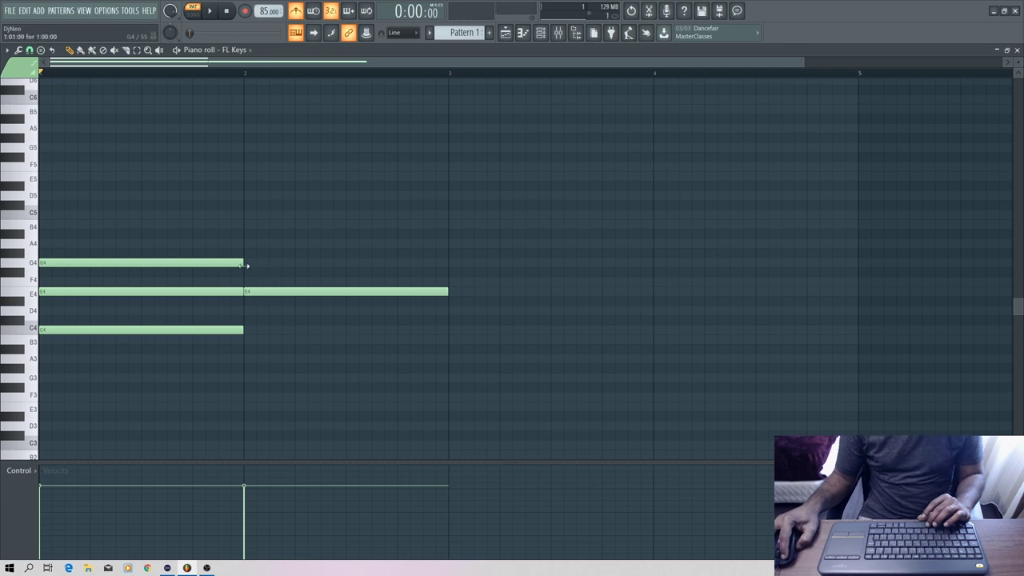
left_click(249, 265)
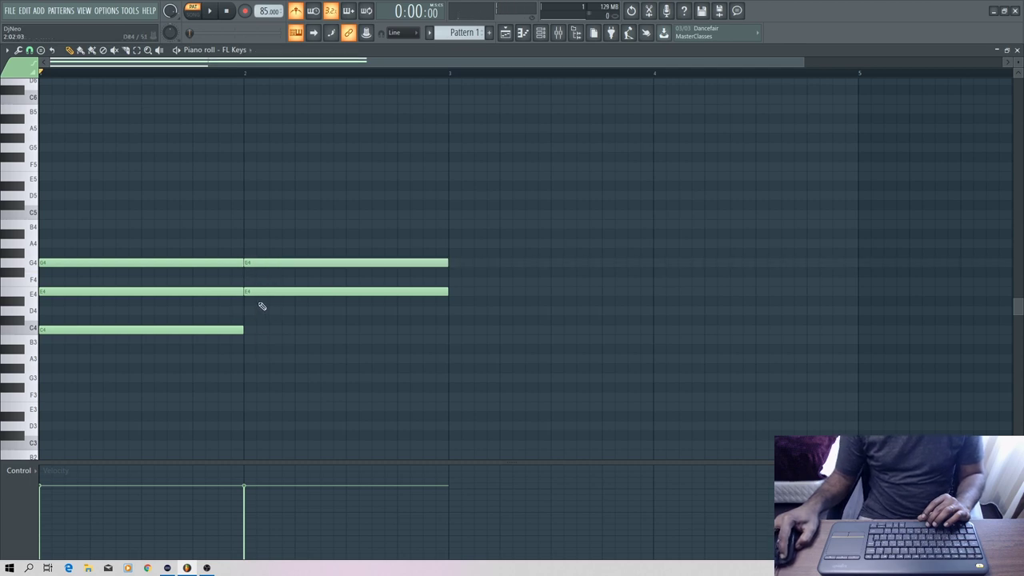
left_click_drag(262, 293, 262, 310)
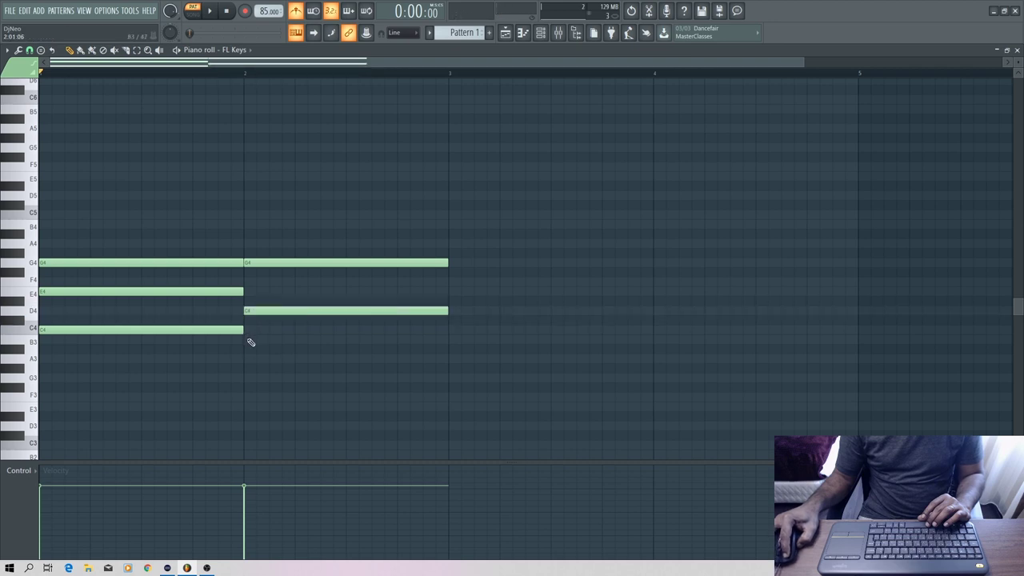
left_click(251, 341)
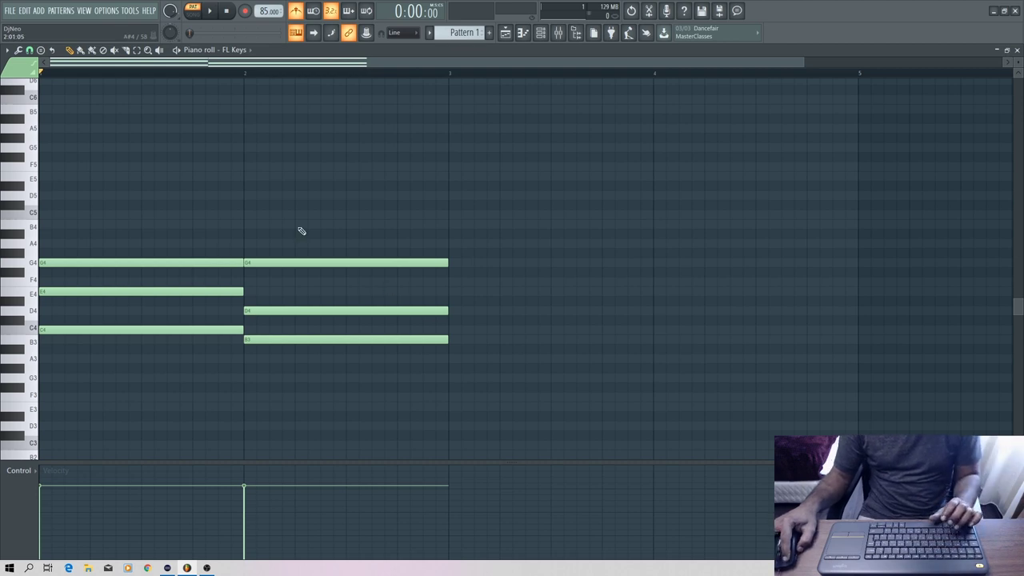
- Add a one-bar D minor chord in bar 3 with the notes D4, F4 and A3
left_click(453, 313)
left_click(453, 282)
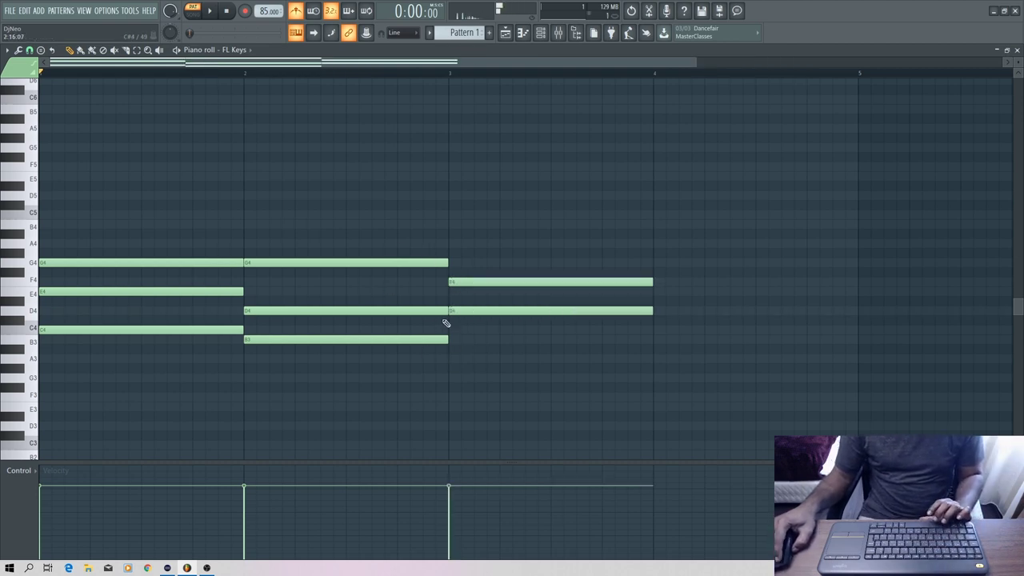
left_click(453, 358)
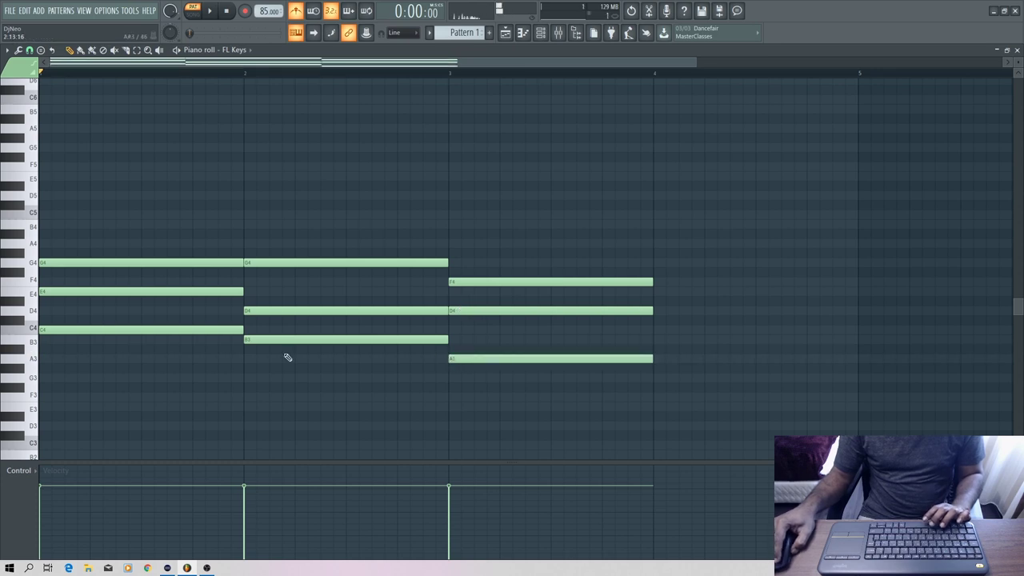
- Add a one-bar C major chord in bar 4 with the notes C4, E4 and G4
left_click(660, 330)
left_click(659, 292)
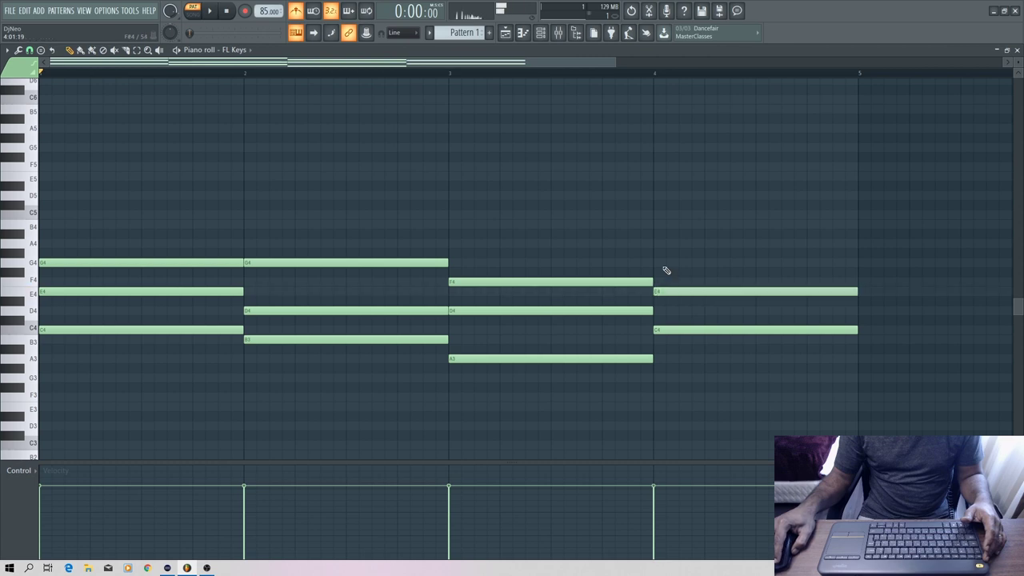
left_click(661, 263)
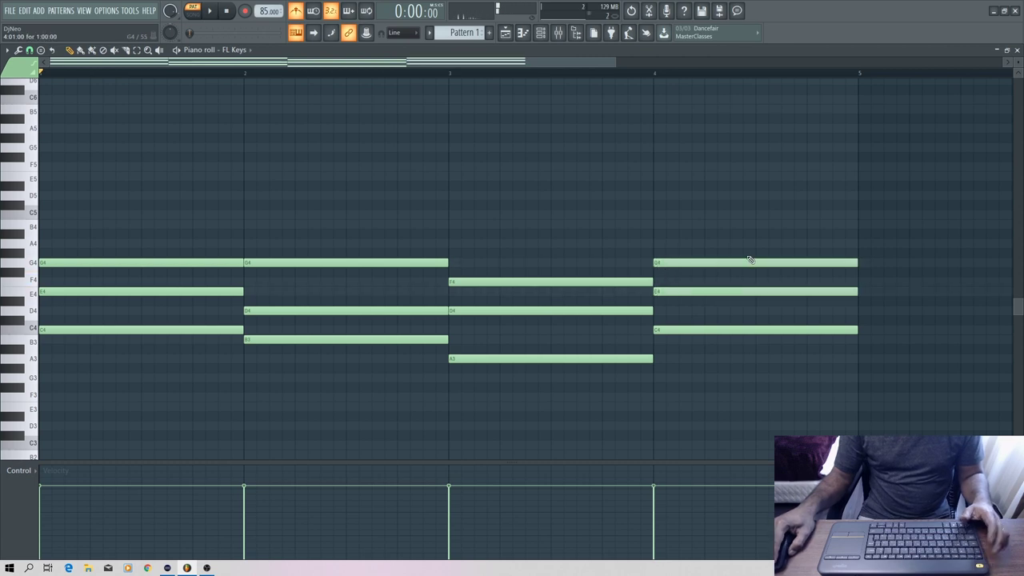
- Play back the four-bar chord progression twice to hear how it sounds
left_click_drag(612, 59, 767, 58)
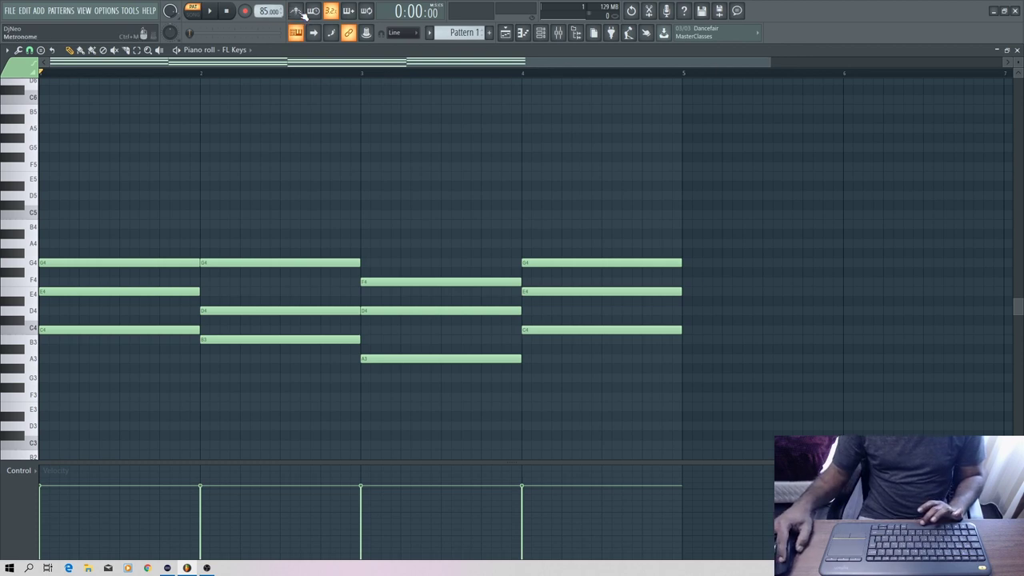
key("space")
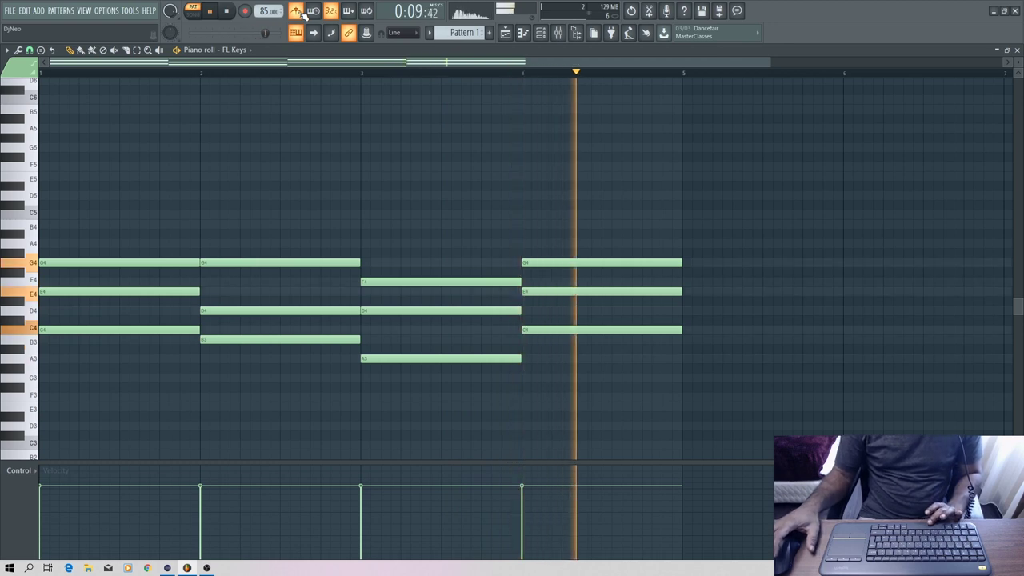
key("space")
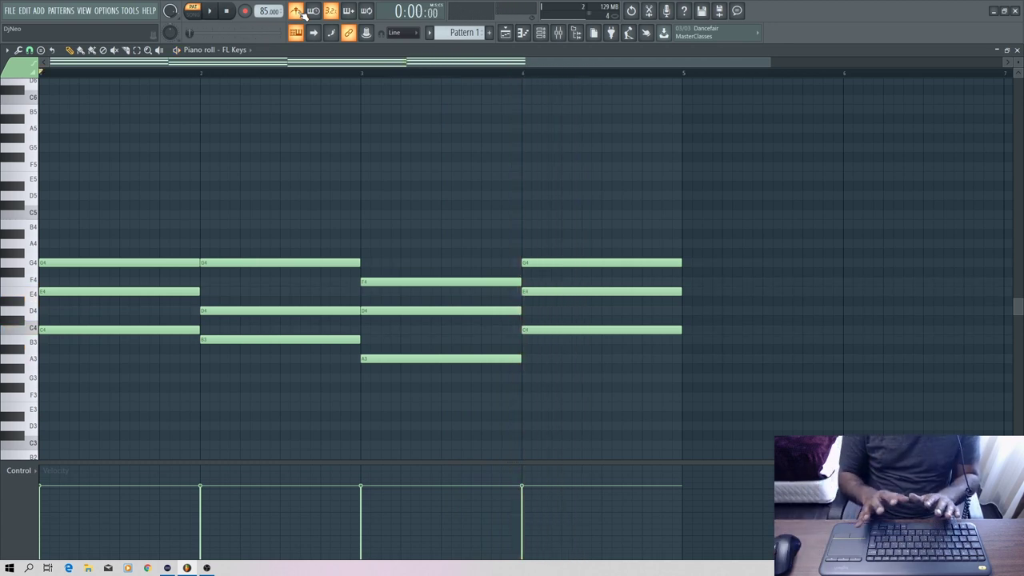
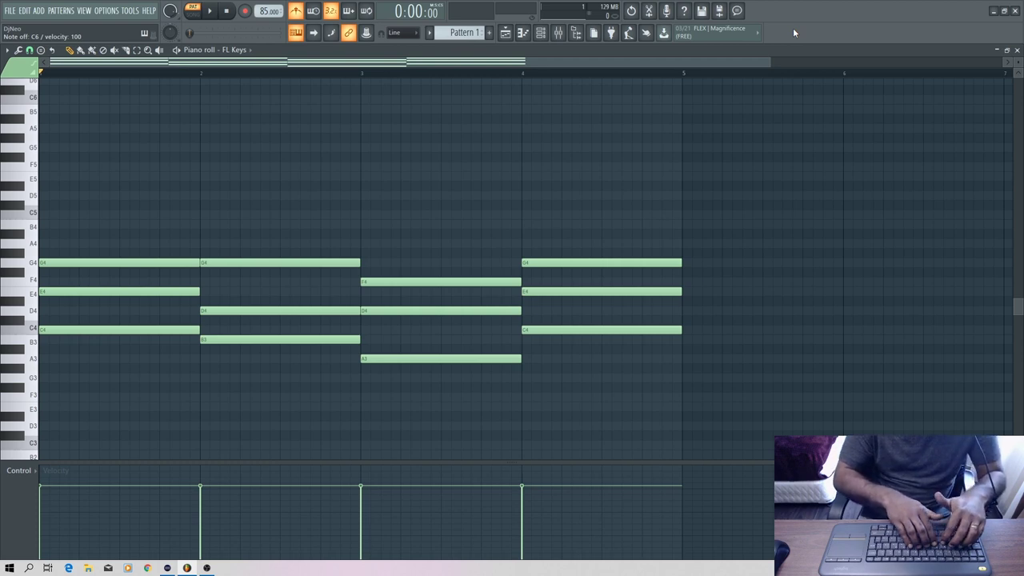
key("space")
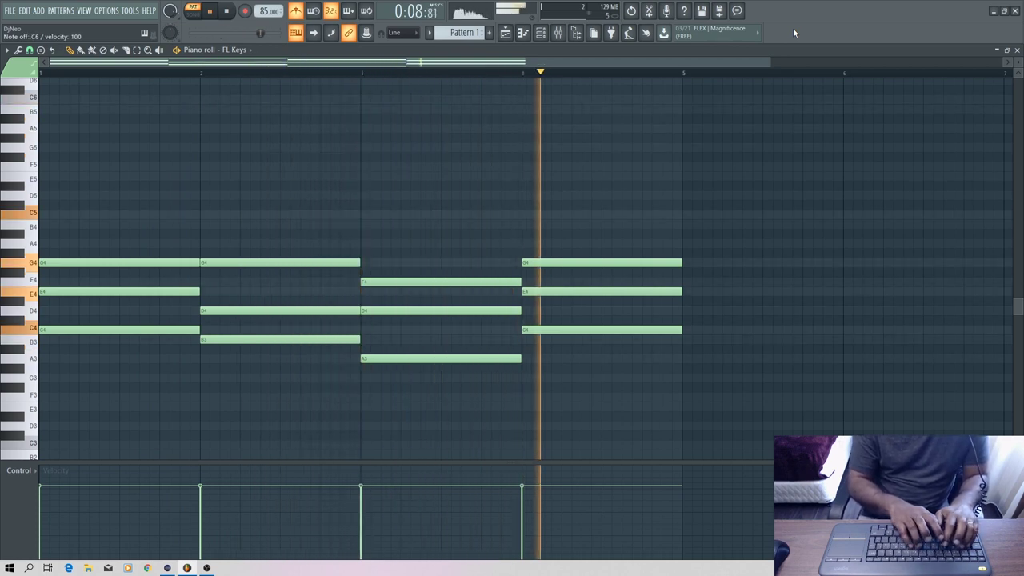
key("space")
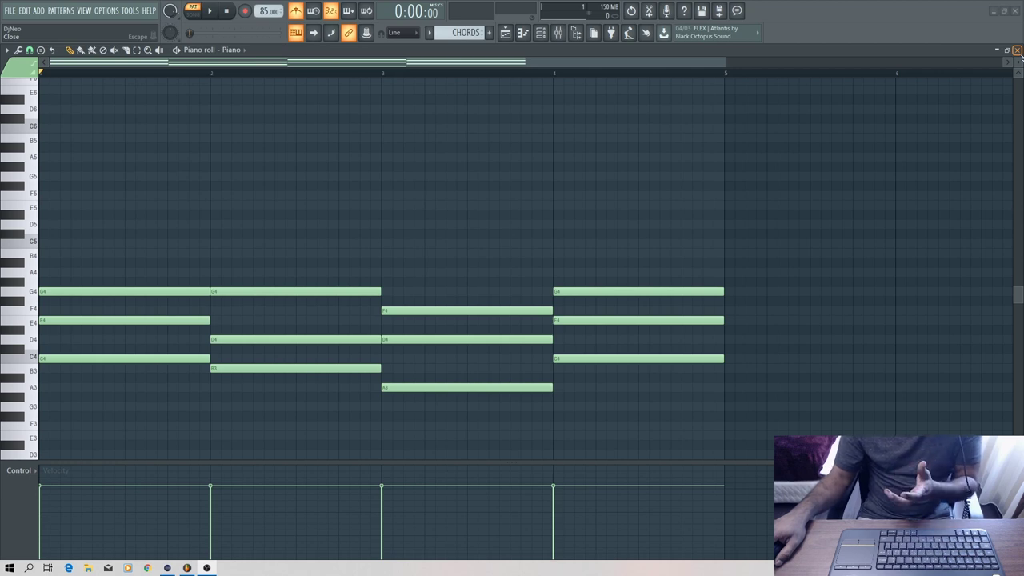
- Close the chord piano roll and add a second FL Keys channel to the channel rack
left_click(1017, 51)
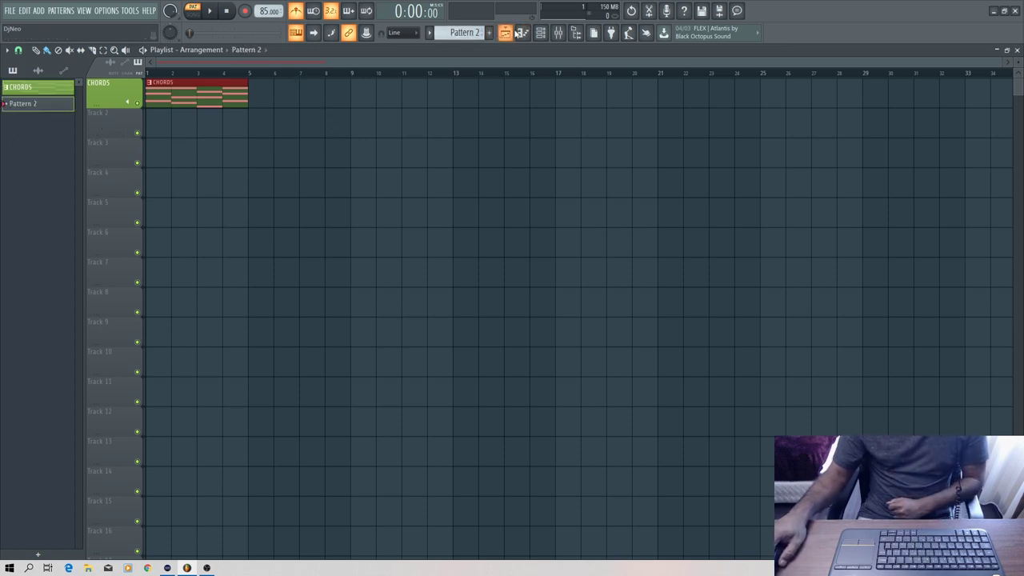
left_click(541, 34)
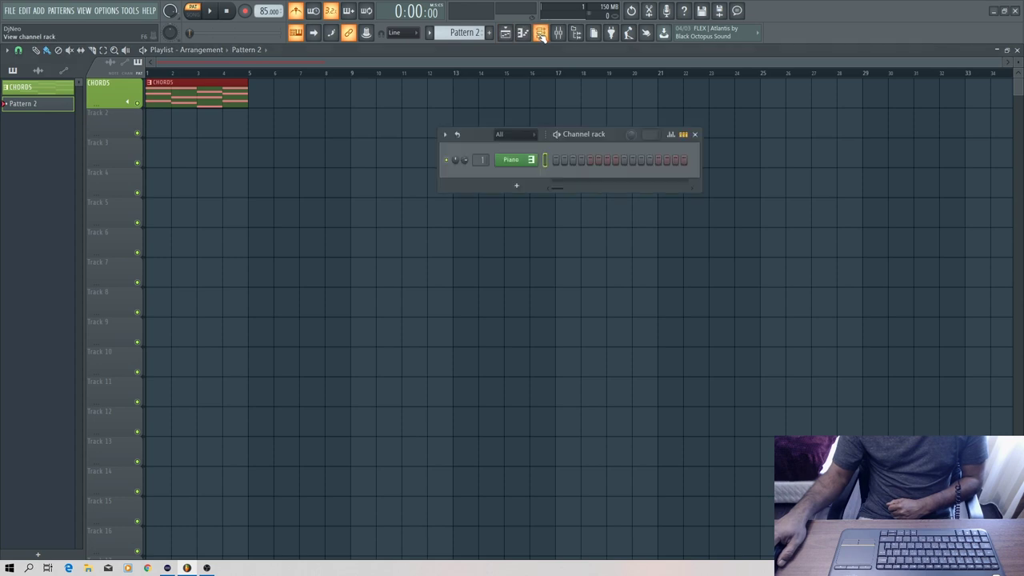
left_click(521, 187)
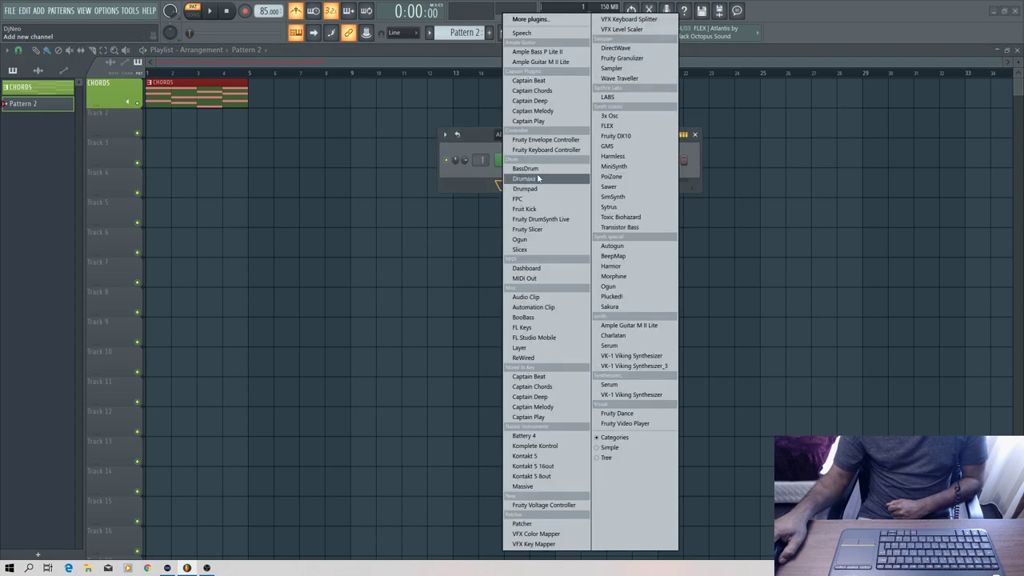
left_click(537, 328)
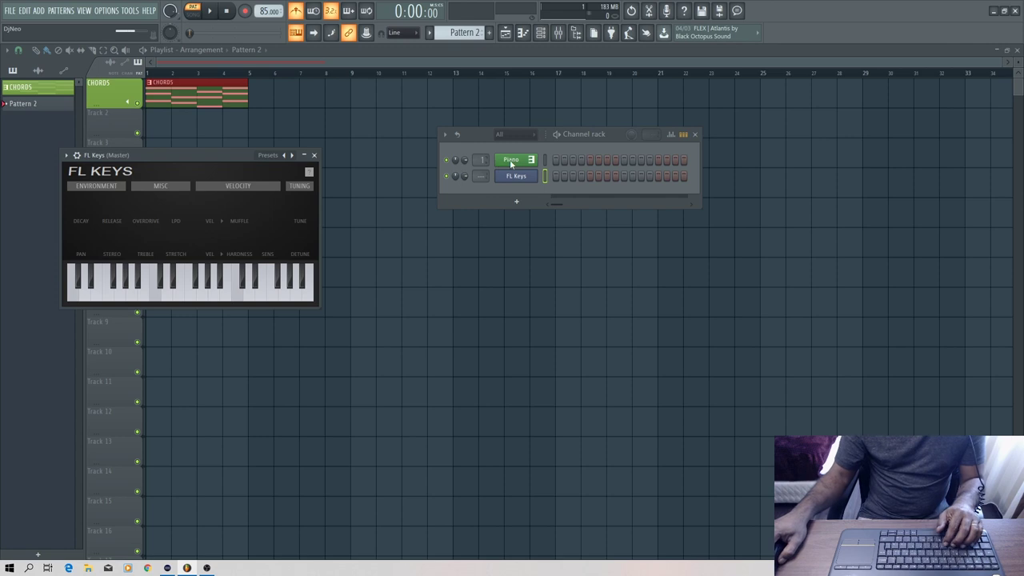
- Rename the first Piano channel as Piano Chords
right_click(510, 163)
left_click(571, 185)
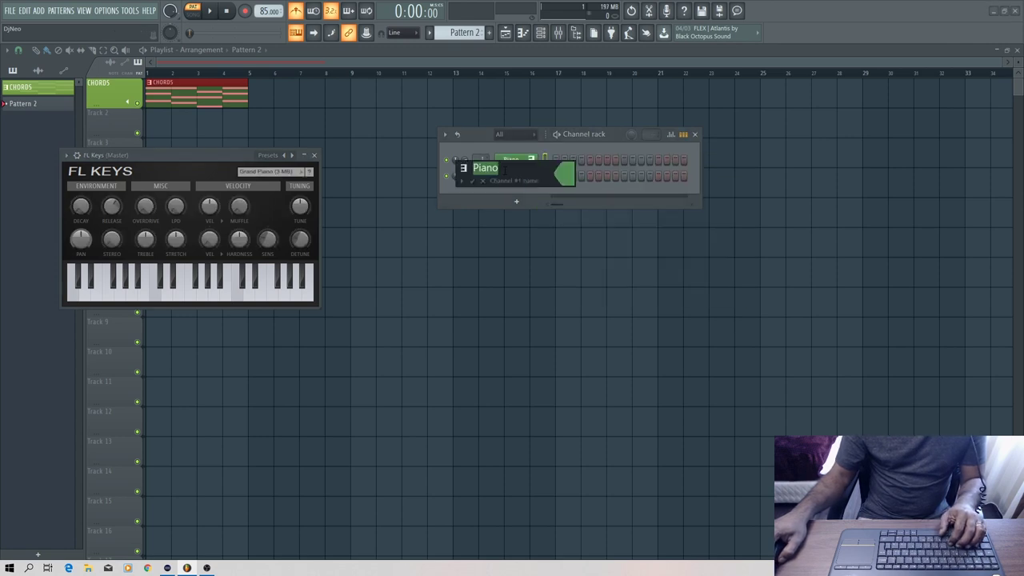
type("Chords")
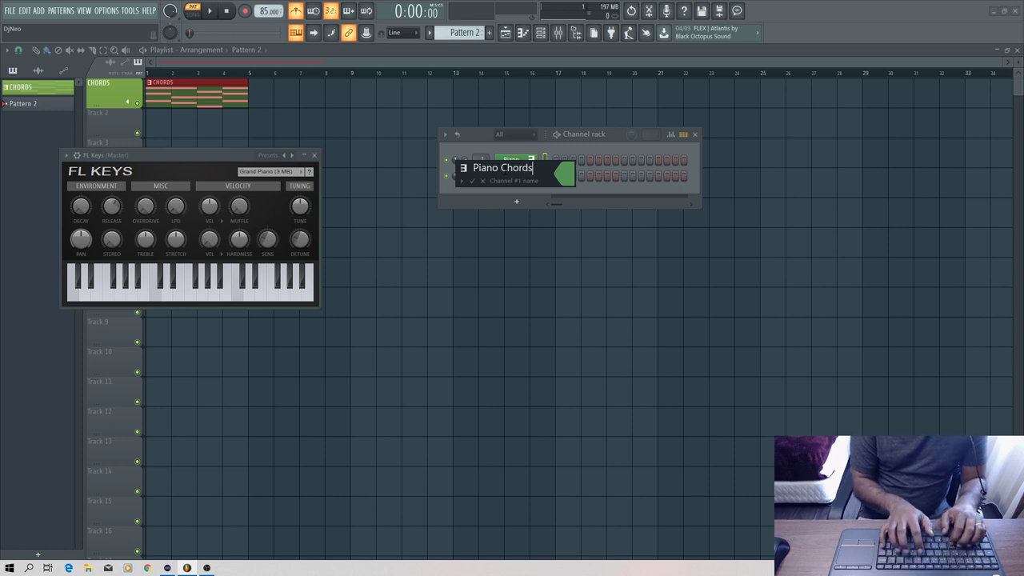
key("Return")
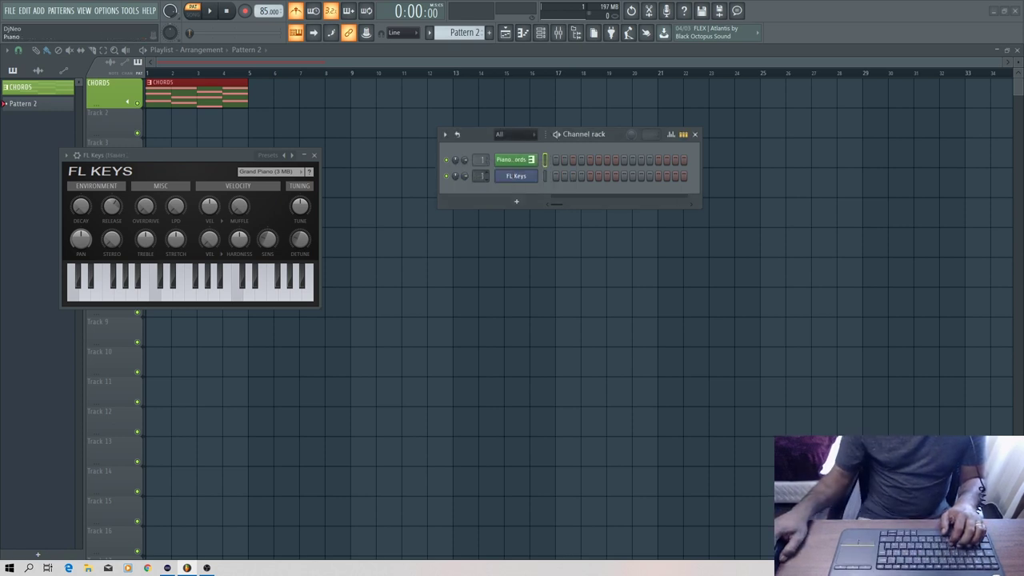
- Rename the new FL Keys channel as Piano Melody and move its plugin window below the channel rack
right_click(499, 181)
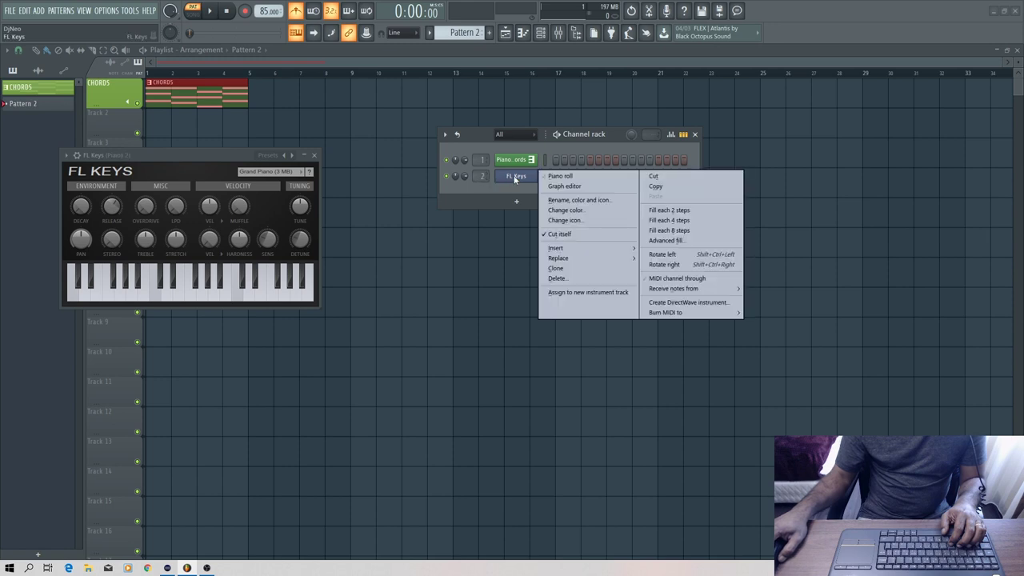
left_click(585, 200)
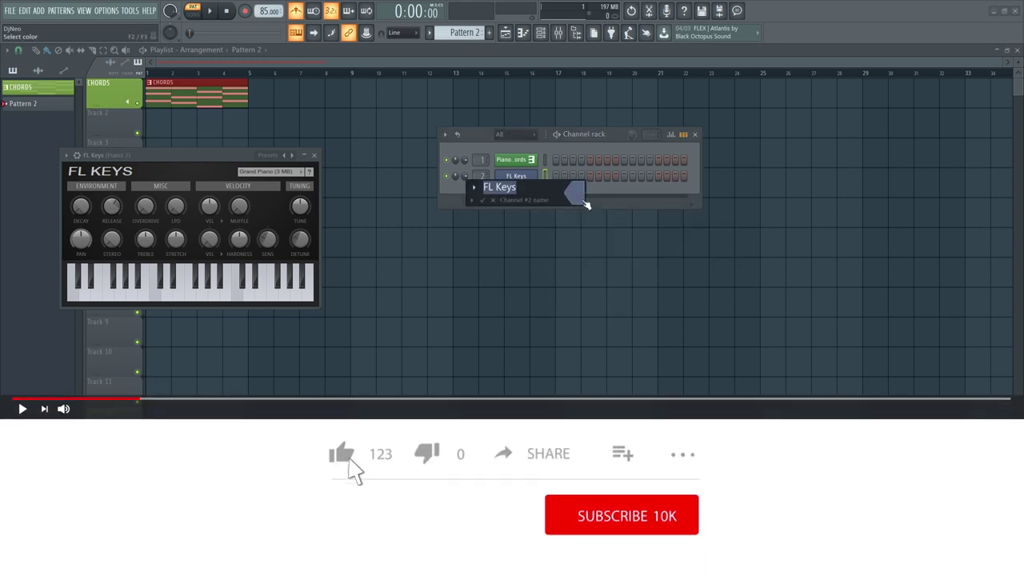
type("P")
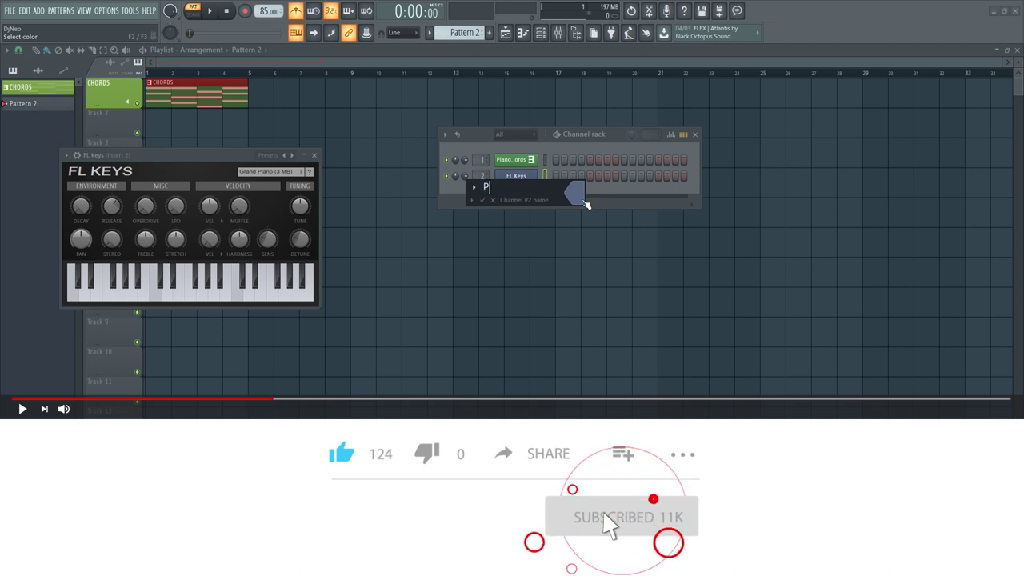
type("iano Melody")
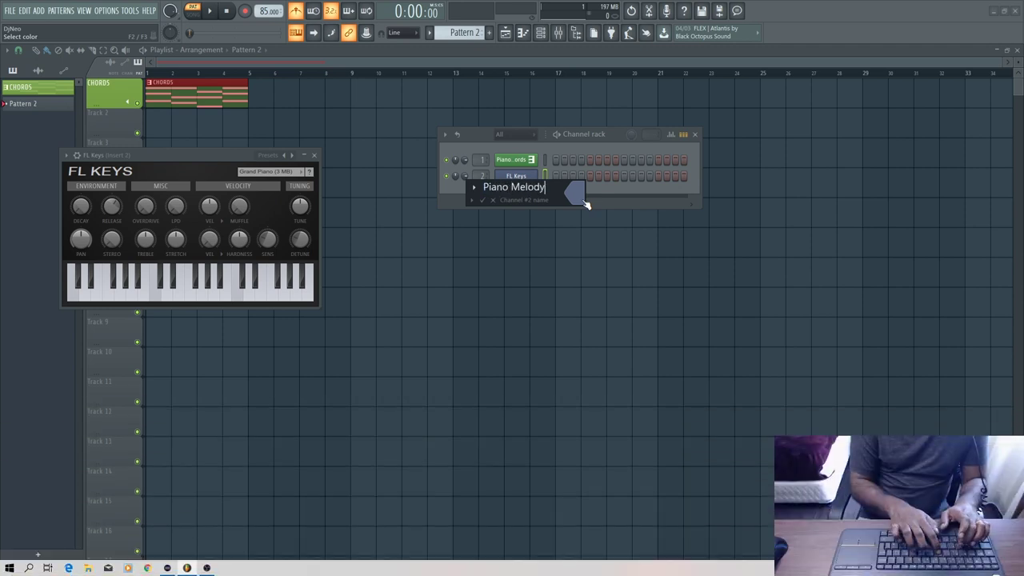
key("Return")
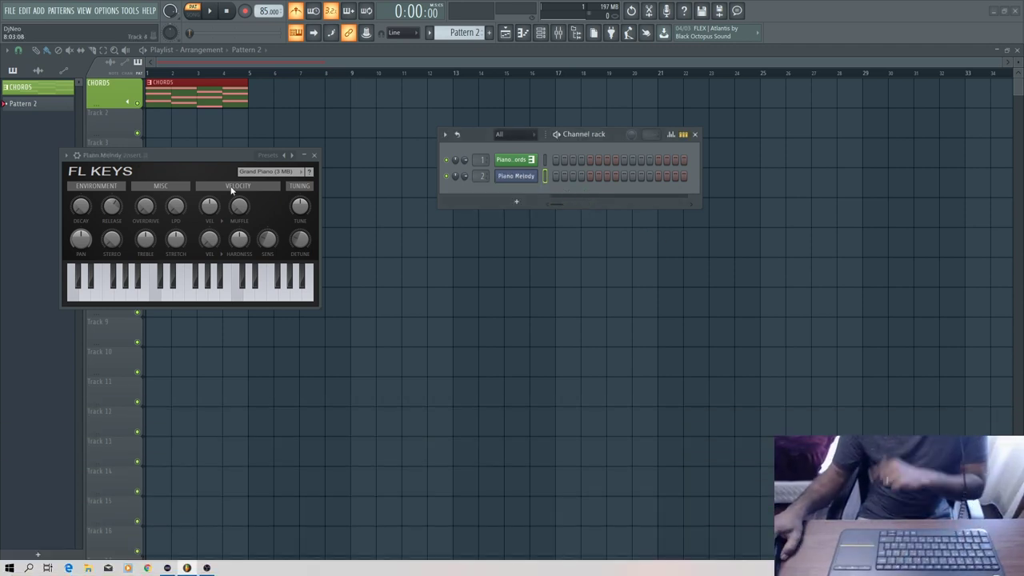
left_click_drag(179, 152, 462, 218)
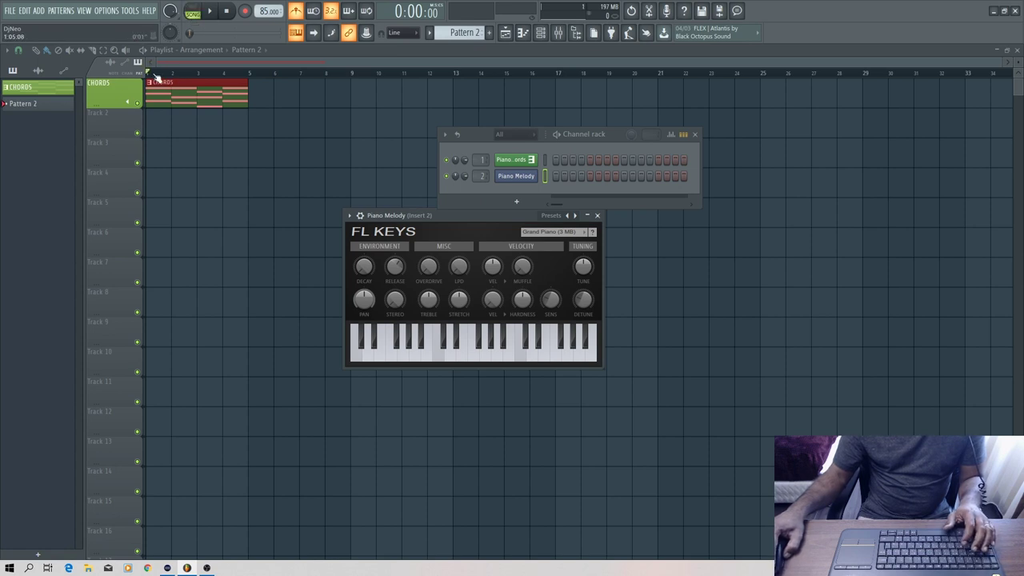
- Preview the chords in song mode and rename Pattern 2 as Piano Melody
key("space")
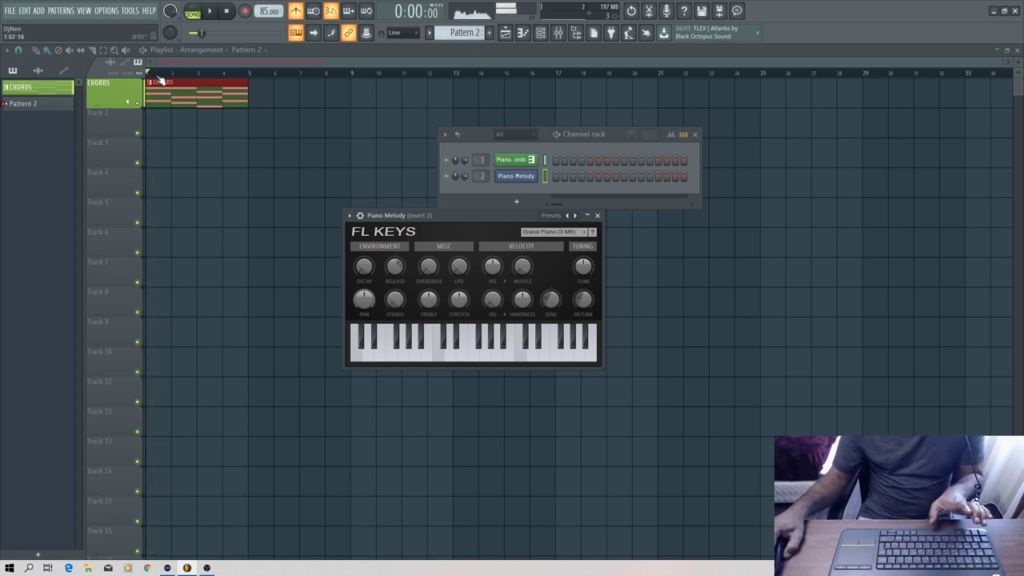
right_click(457, 33)
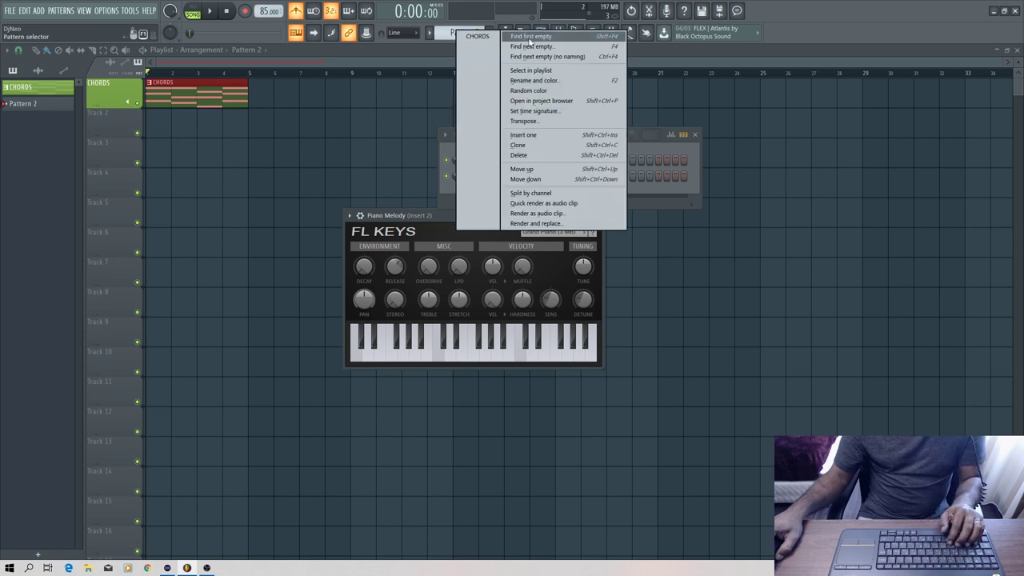
left_click(544, 81)
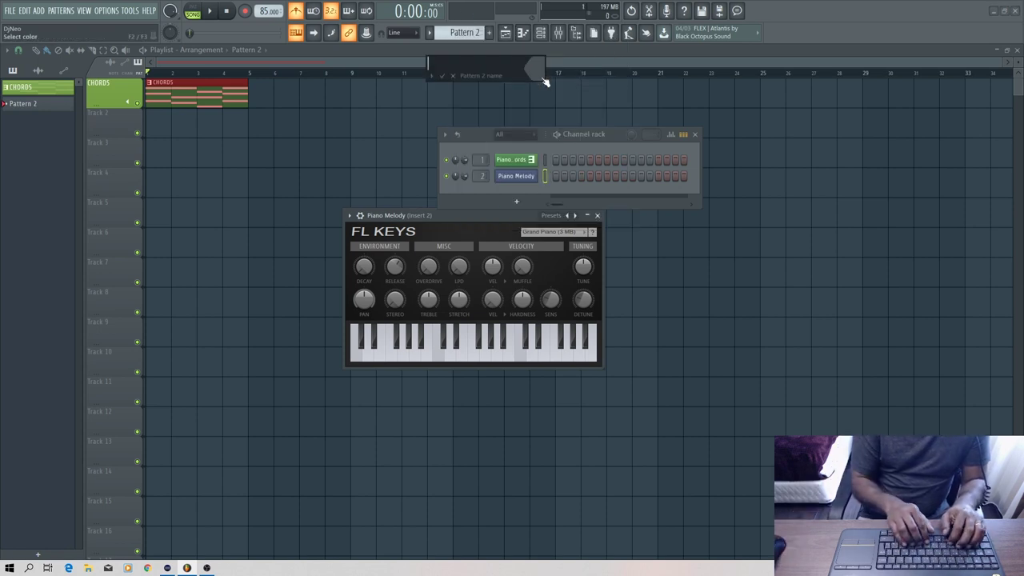
type("Piano Melo")
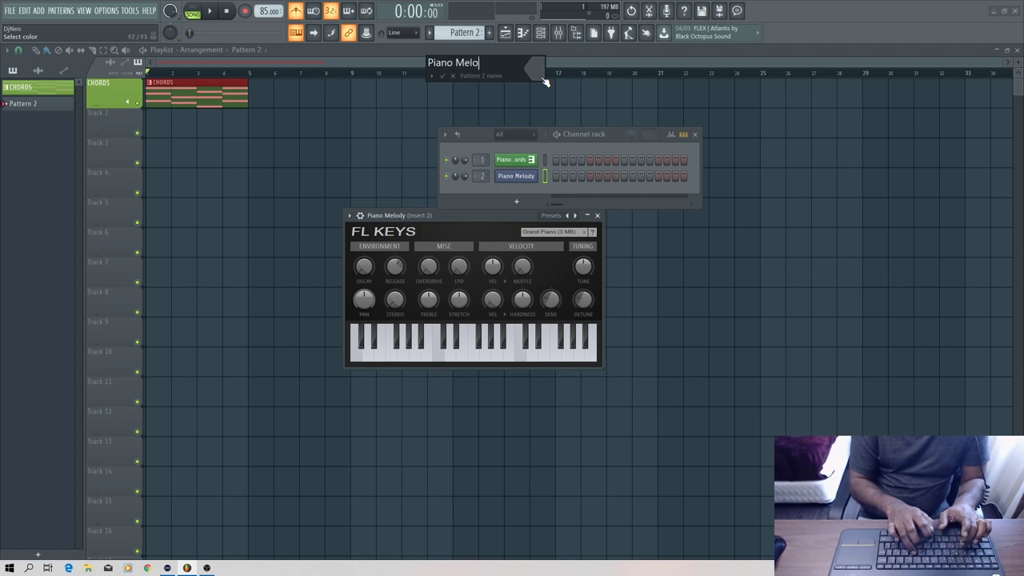
type("dy")
key("Return")
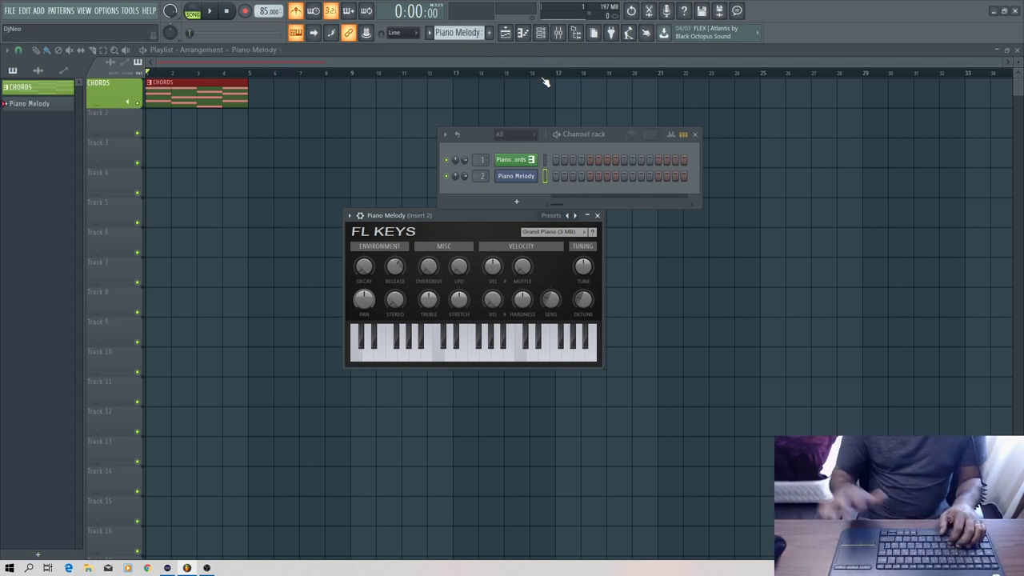
- Rename playlist Track 2 as Piano Melody
right_click(111, 120)
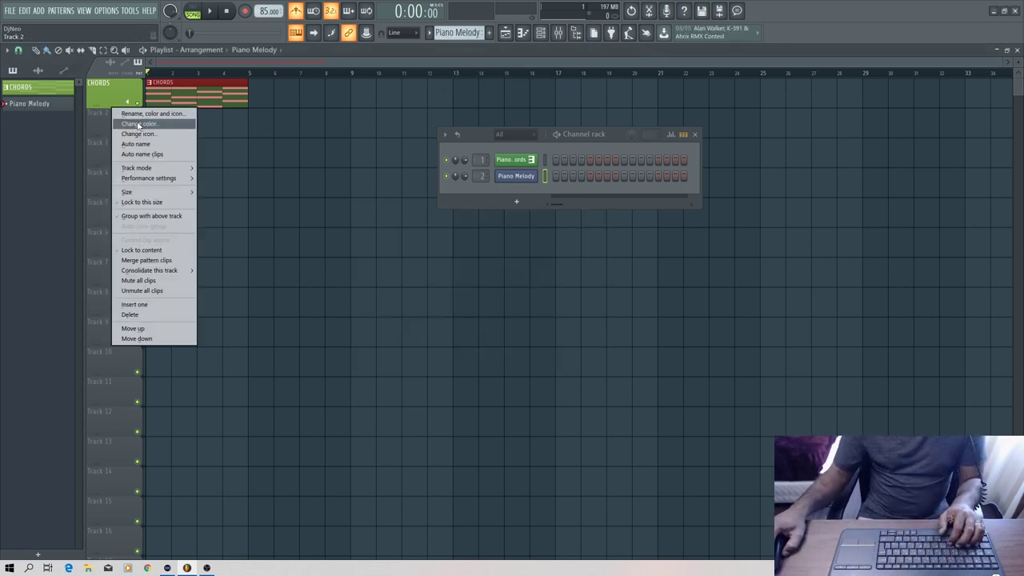
left_click(132, 113)
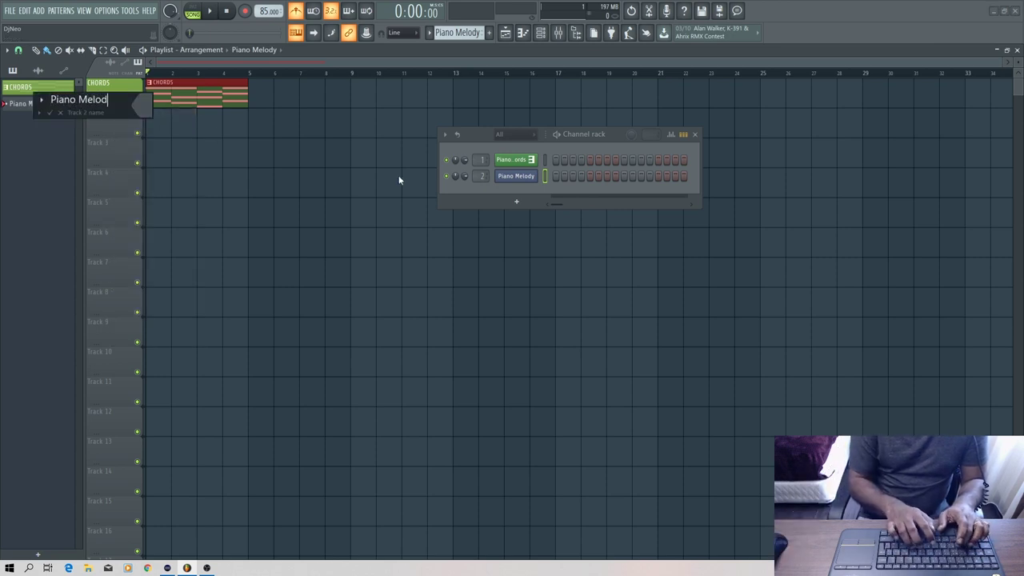
key("Return")
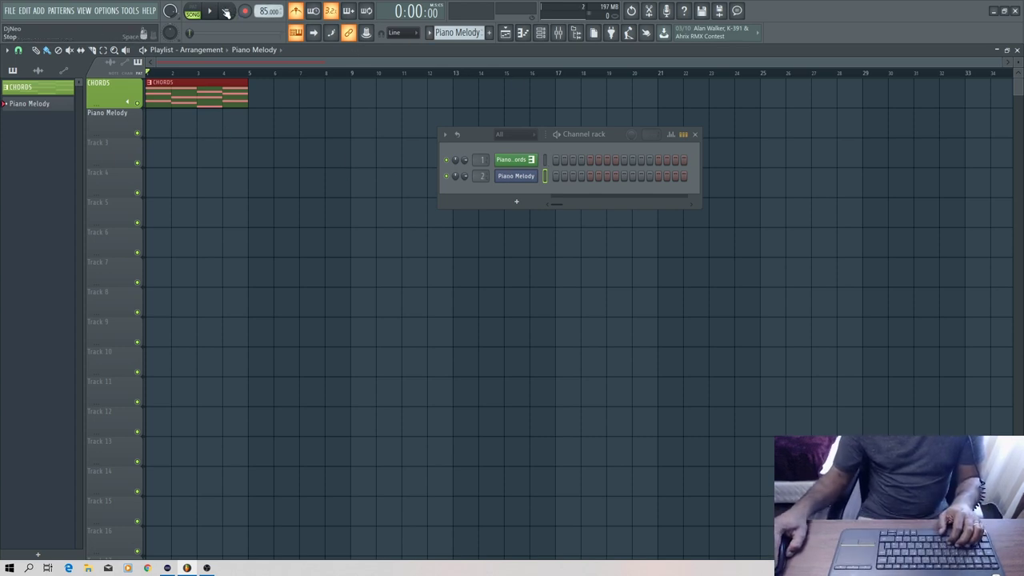
- Record a four-bar piano melody over the chords as notes and automation, and briefly play the take back
left_click(247, 12)
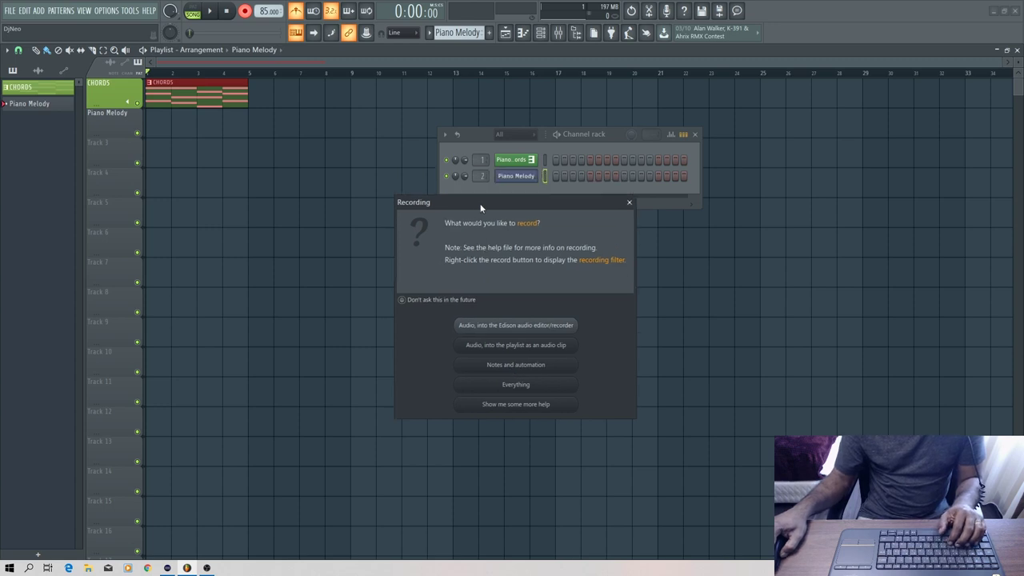
left_click_drag(515, 221, 557, 222)
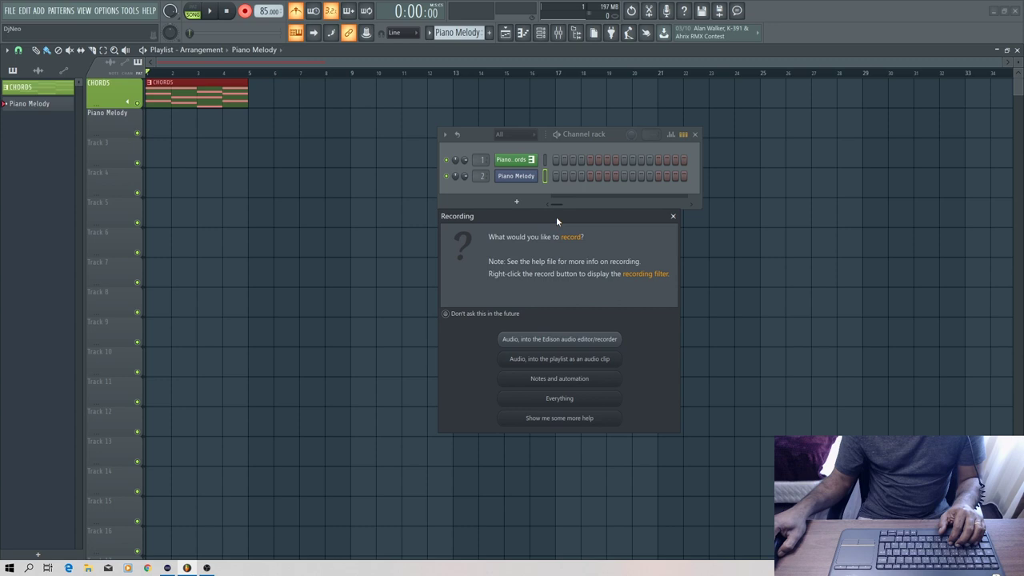
left_click(559, 380)
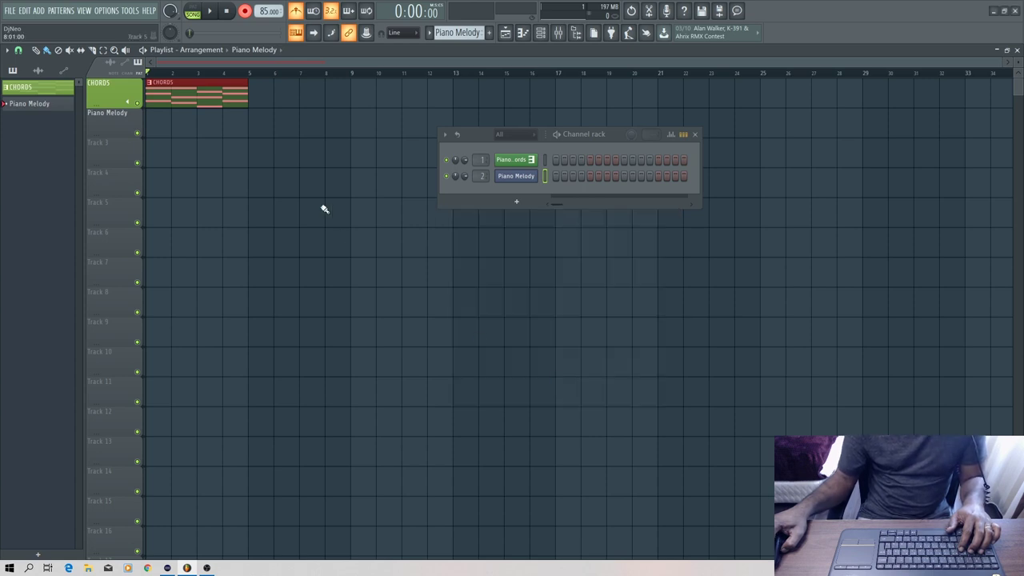
left_click(211, 11)
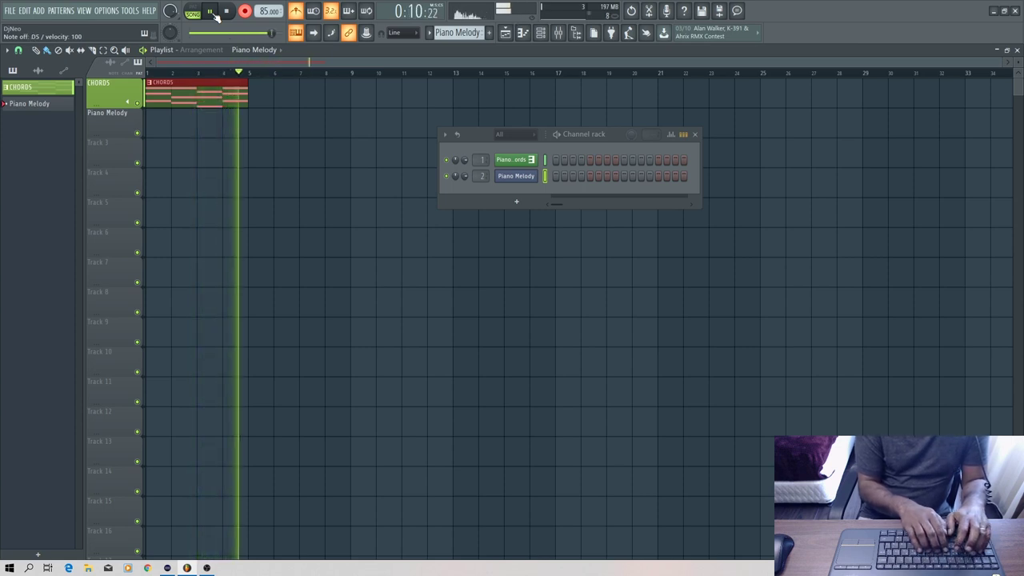
key("space")
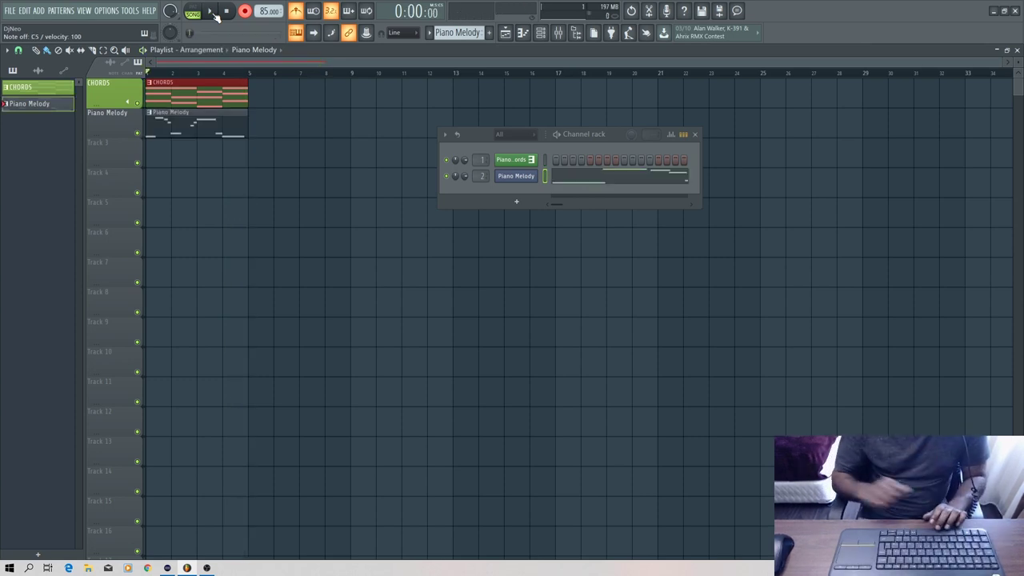
key("space")
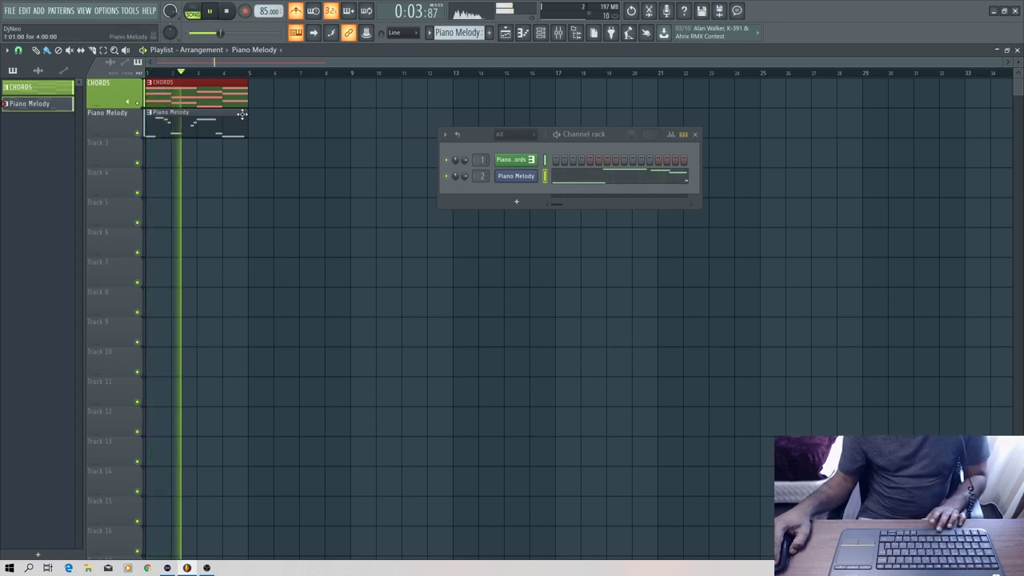
key("space")
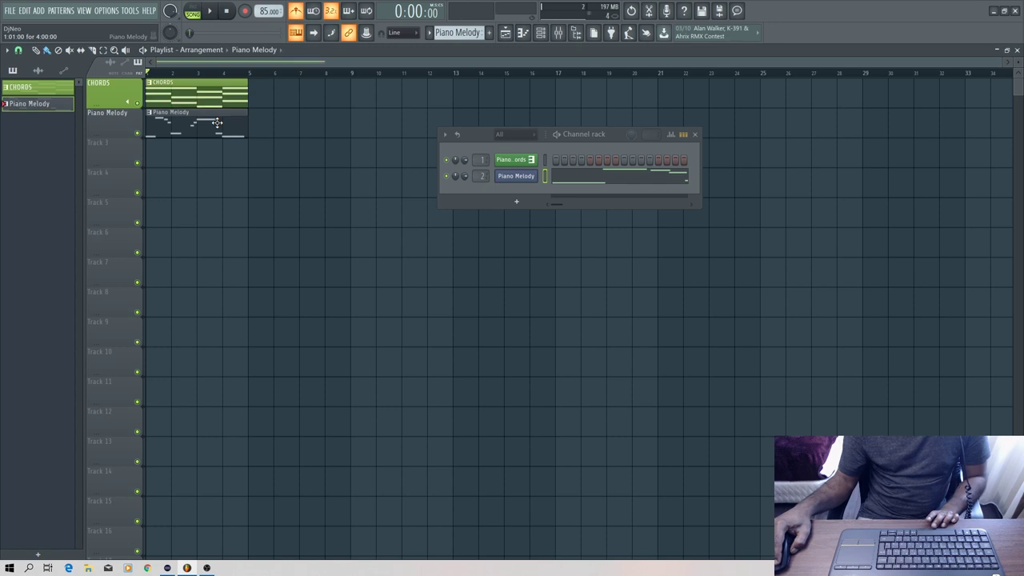
- Open the Piano Melody clip's notes, select all of them and apply Quick quantize
double_click(216, 123)
left_click_drag(384, 67, 114, 66)
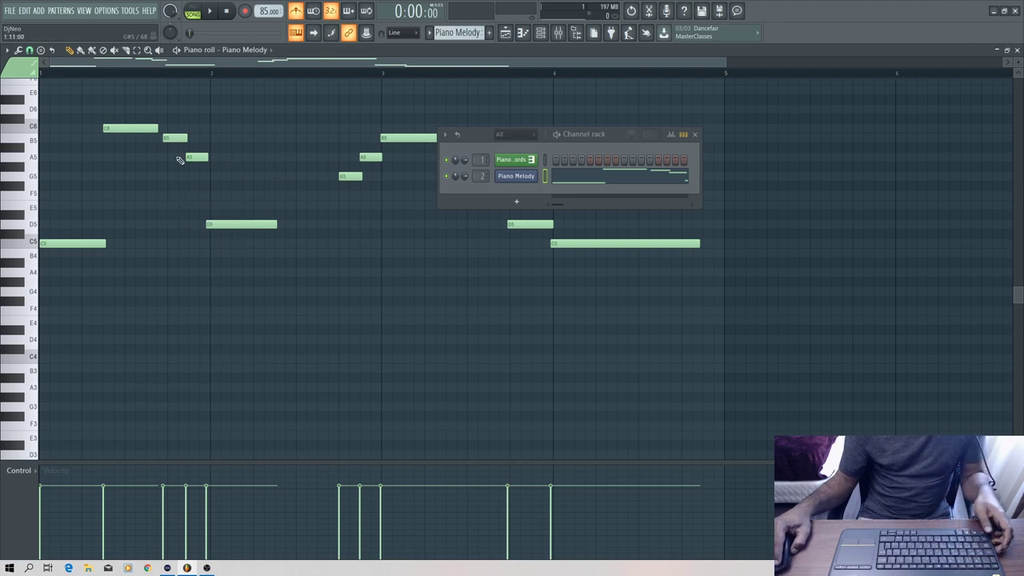
key("ctrl+a")
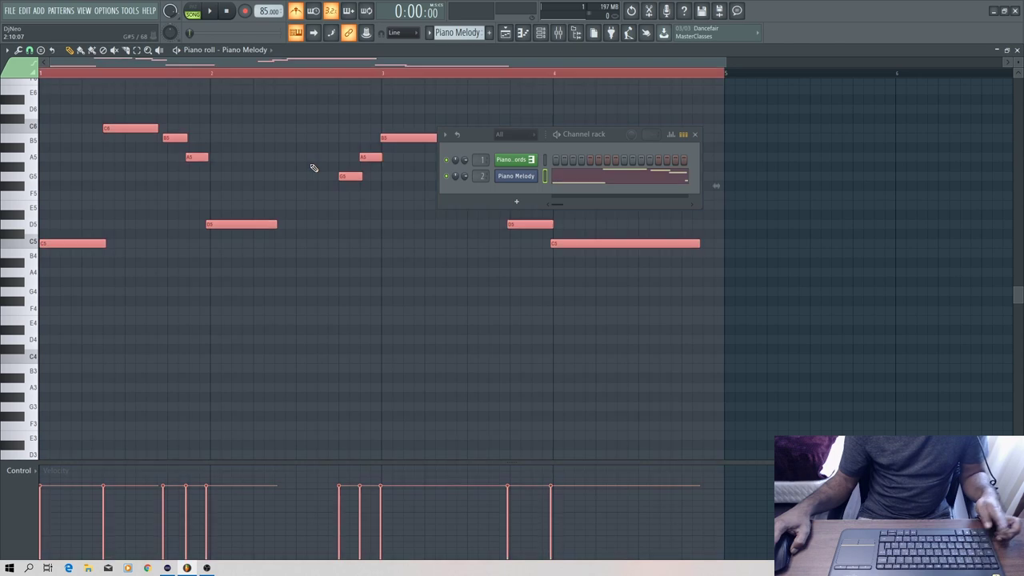
left_click(8, 51)
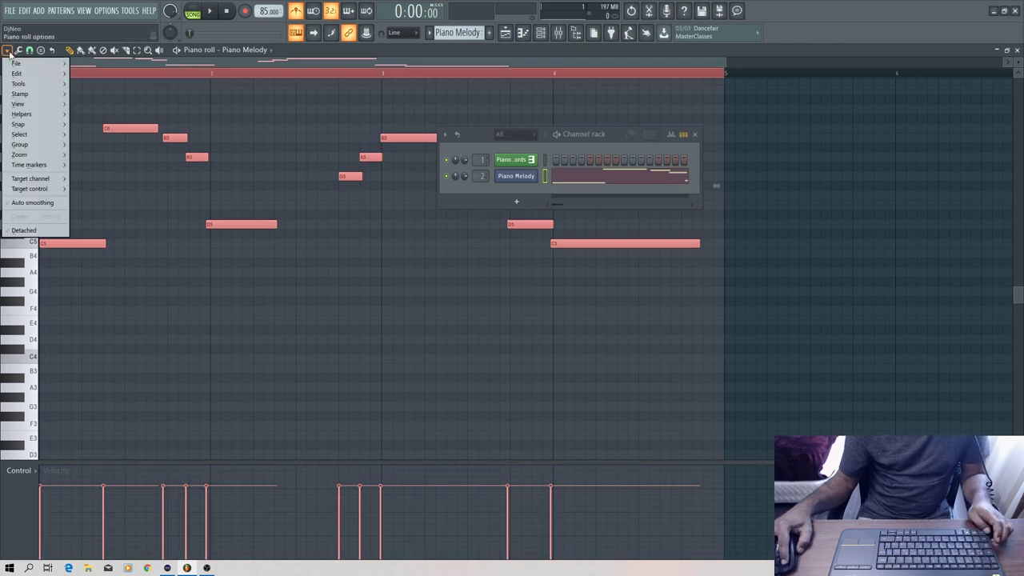
left_click(18, 51)
left_click(18, 51)
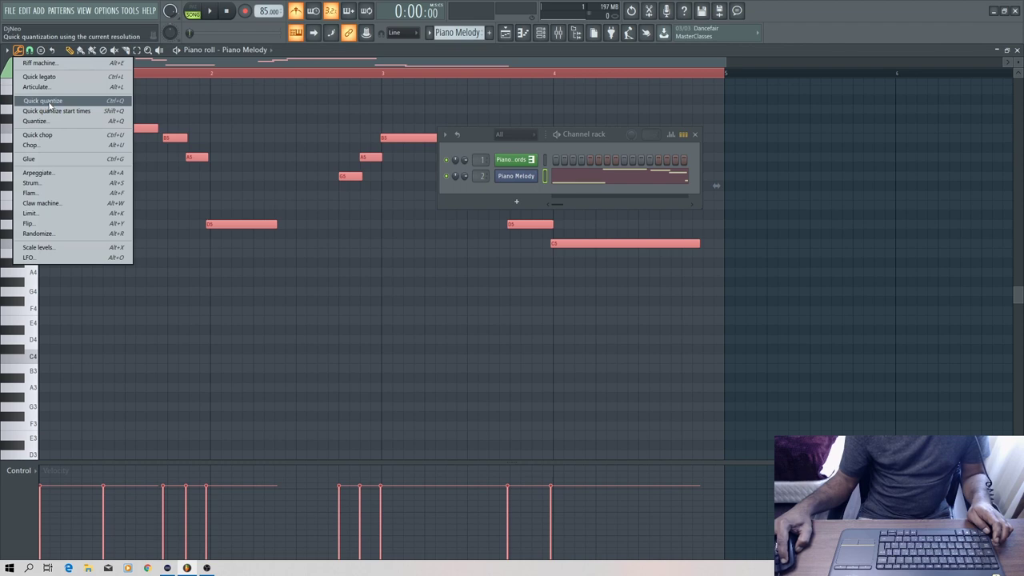
left_click(114, 102)
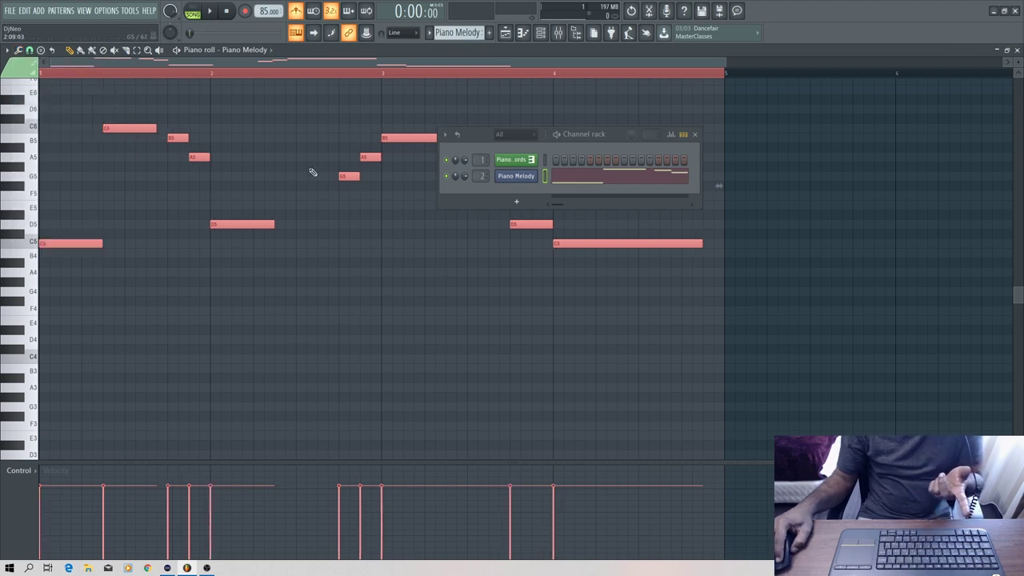
- Return to the playlist and play the quantized melody together with the chords from the start
left_click(1017, 51)
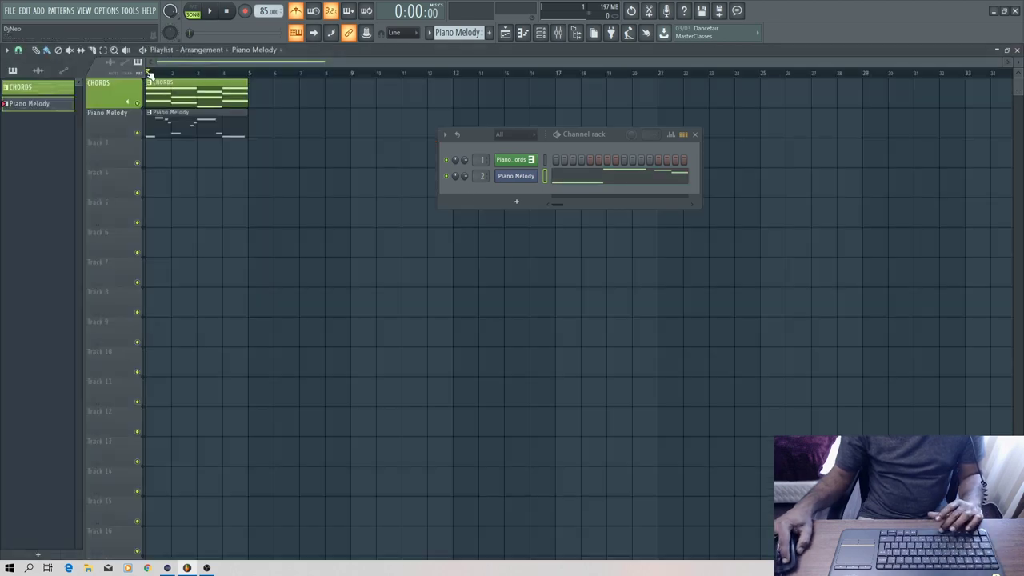
key("space")
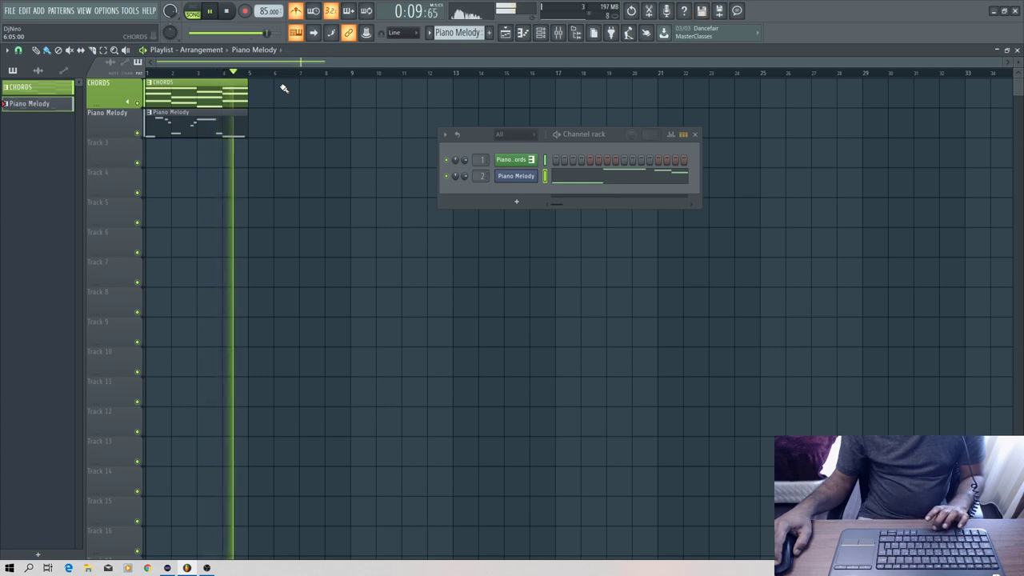
- Stop playback, mute the Piano Melody track and add a new empty pattern
key("space")
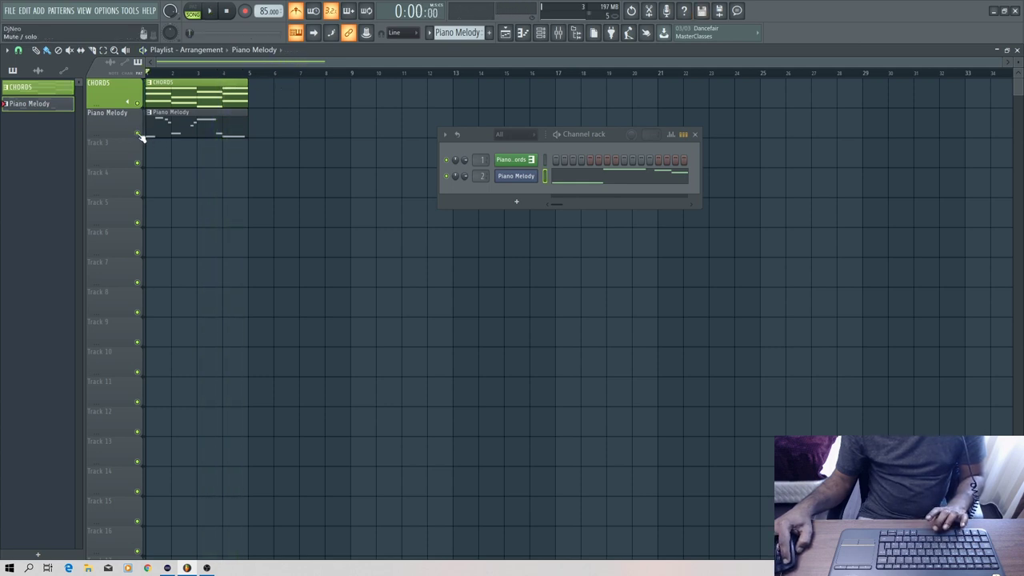
left_click(138, 134)
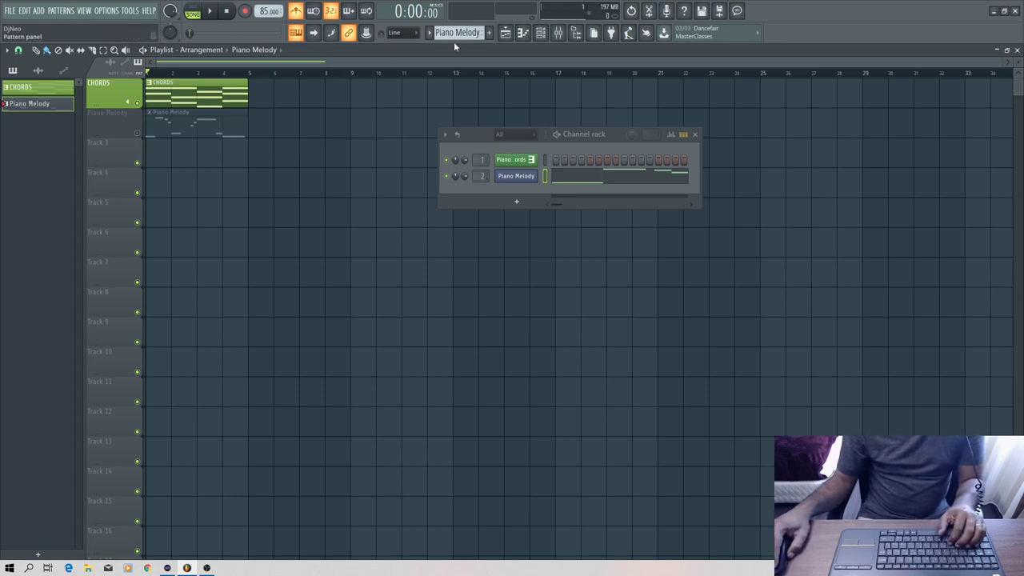
scroll(456, 32, "up", 1)
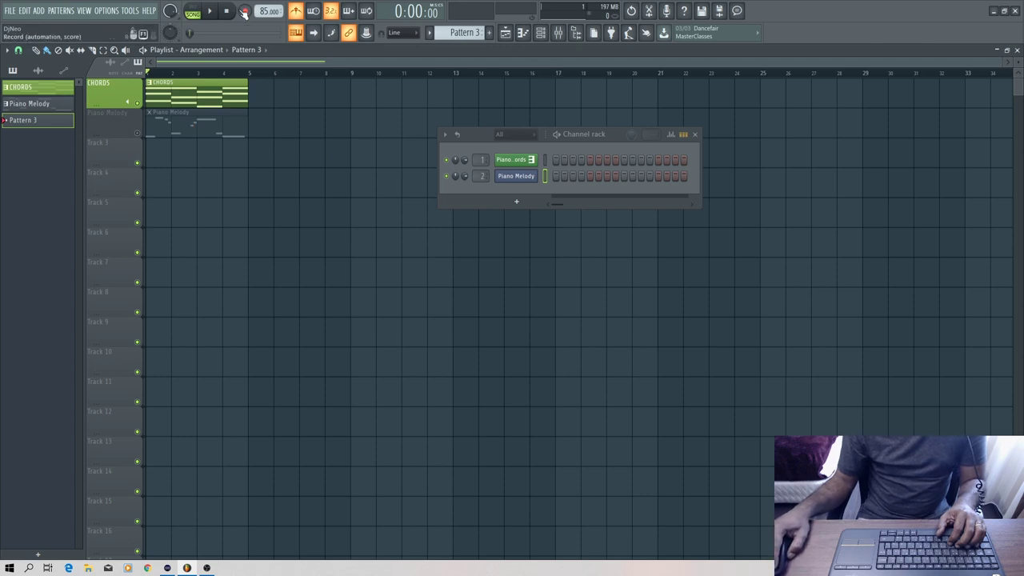
- Record a second four-bar melody over the chords into the new pattern as notes and automation
left_click(245, 11)
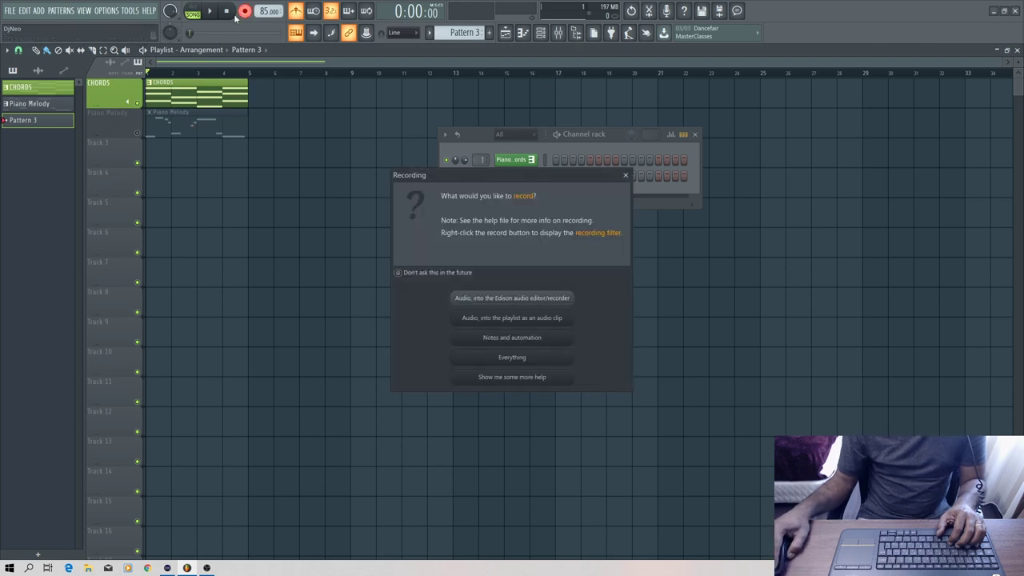
left_click(519, 340)
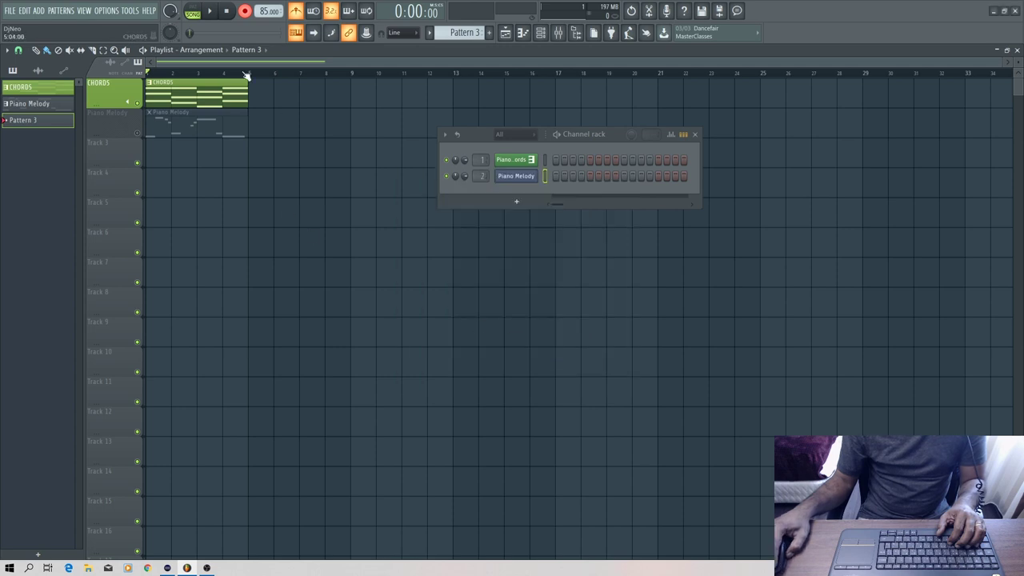
left_click(209, 9)
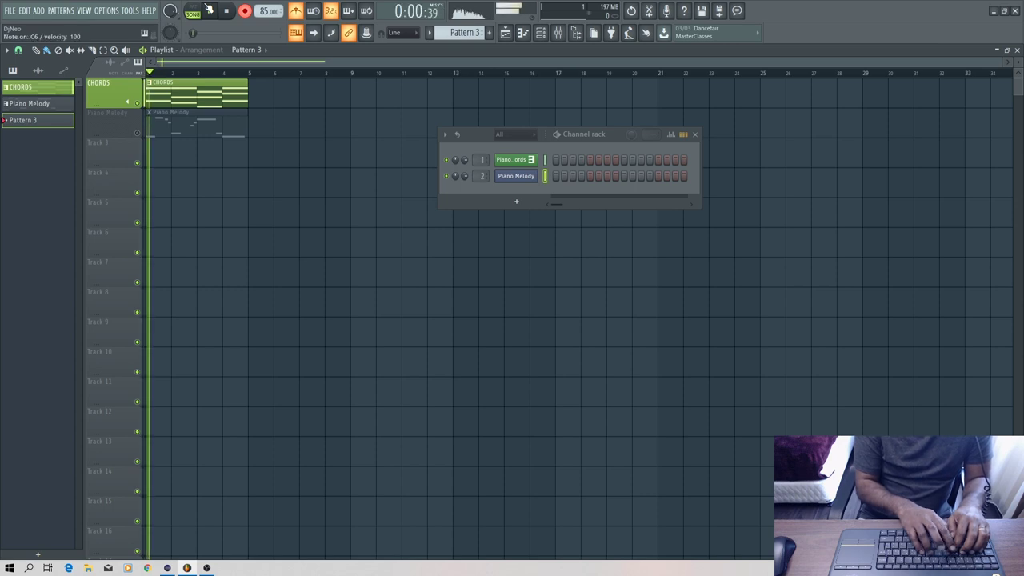
key("m")
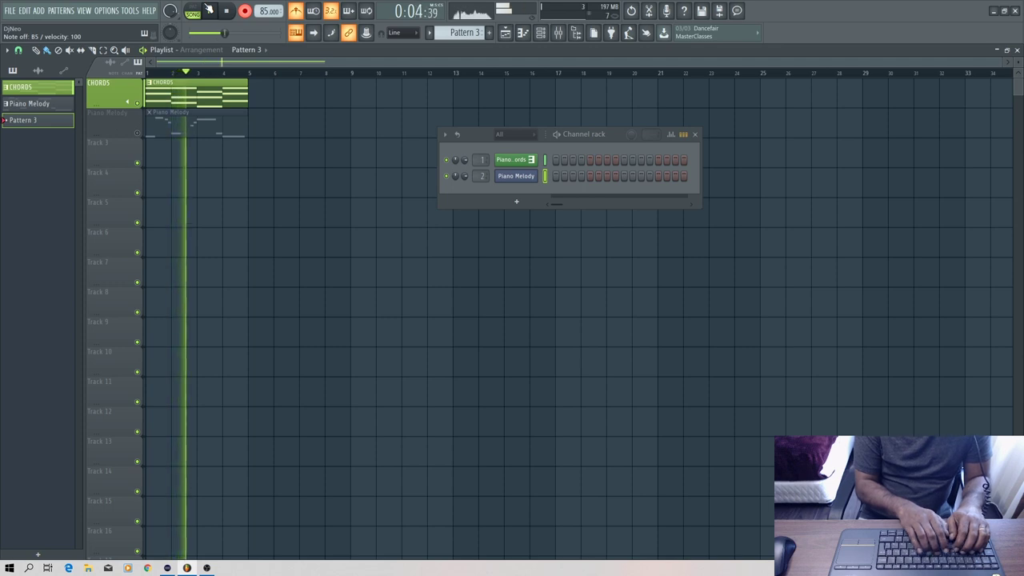
key("x")
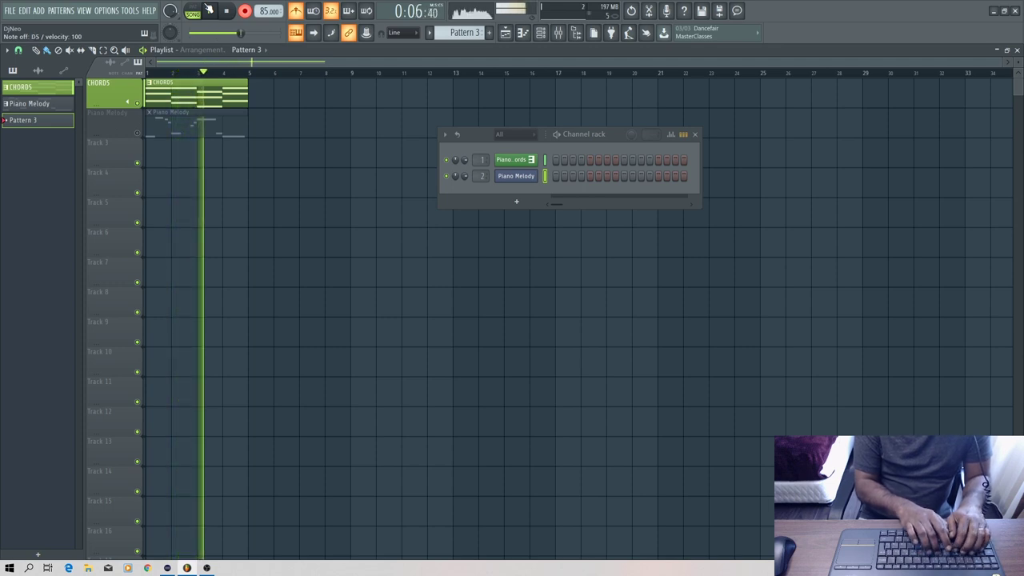
key("m")
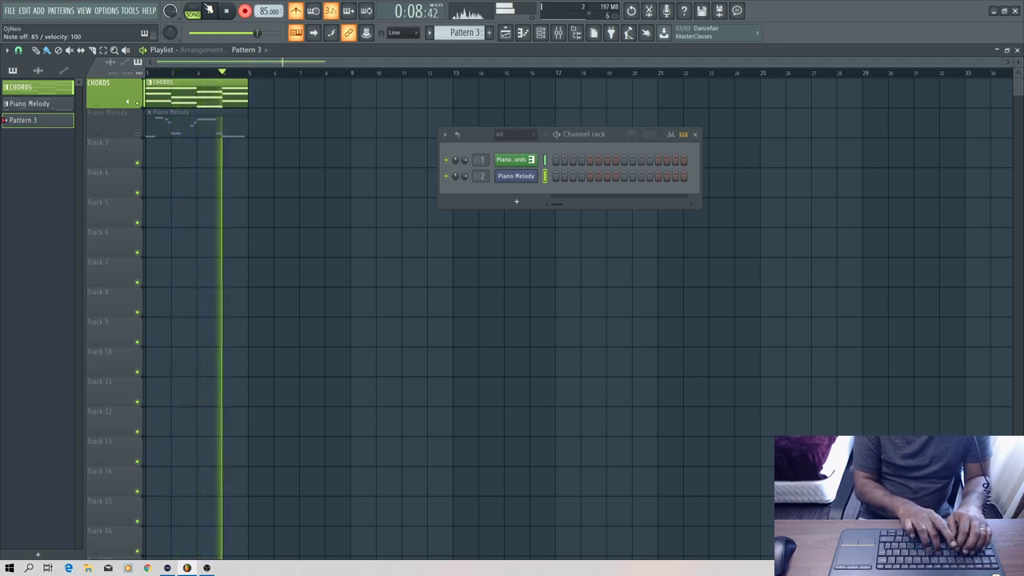
key("x")
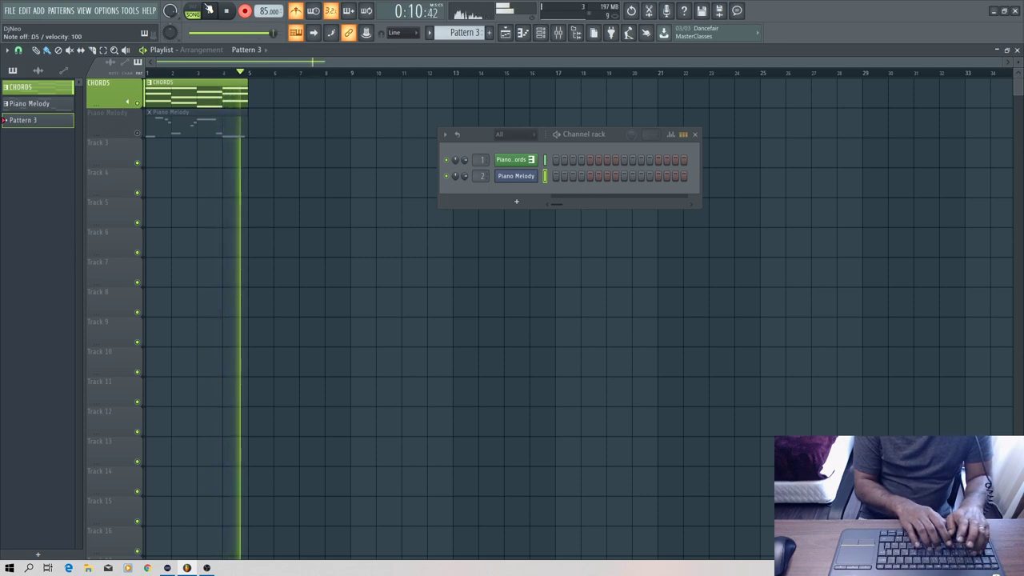
key("z")
key("space")
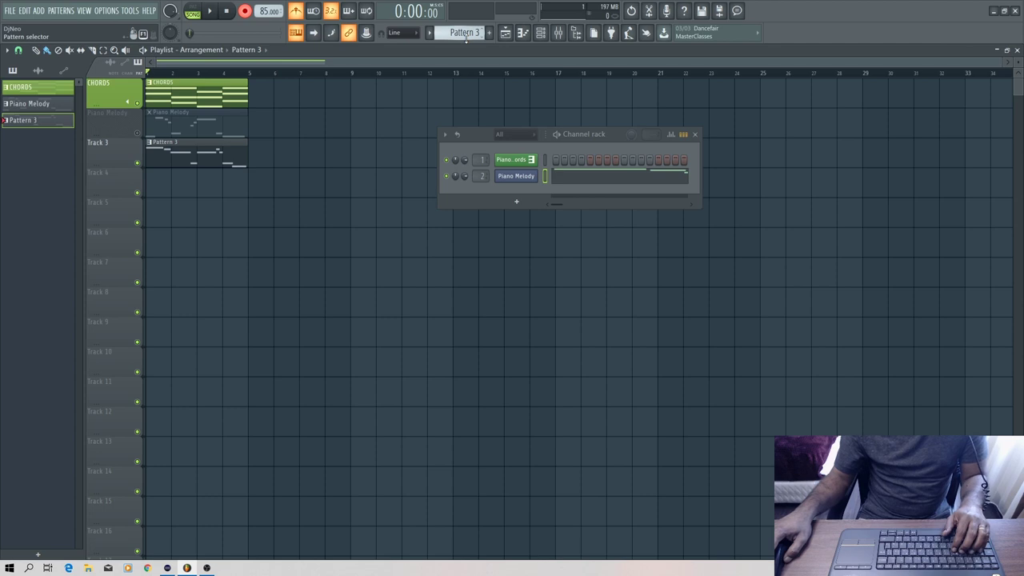
- Rename the newly recorded pattern as Melody-2
left_click(466, 34)
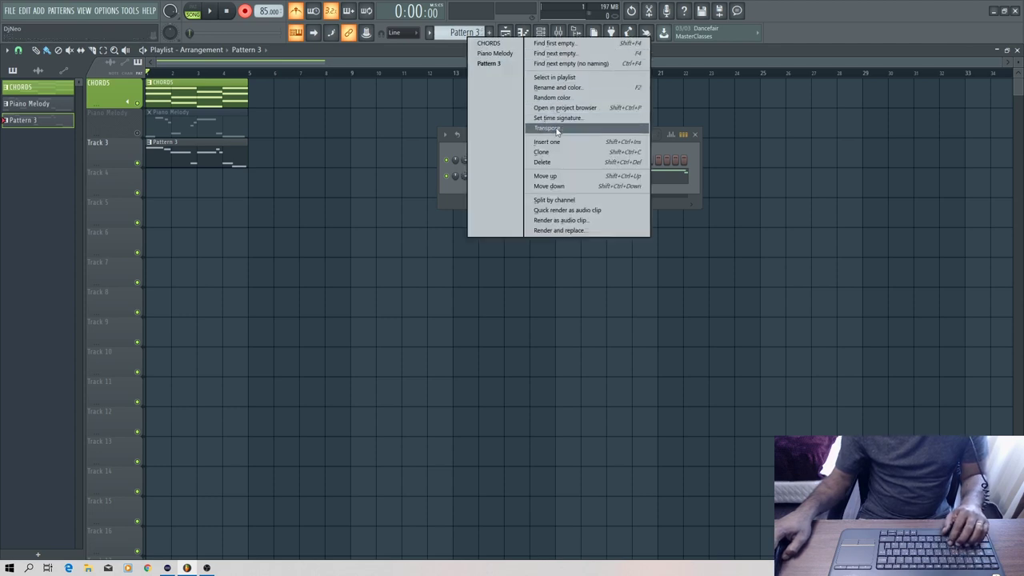
left_click(562, 87)
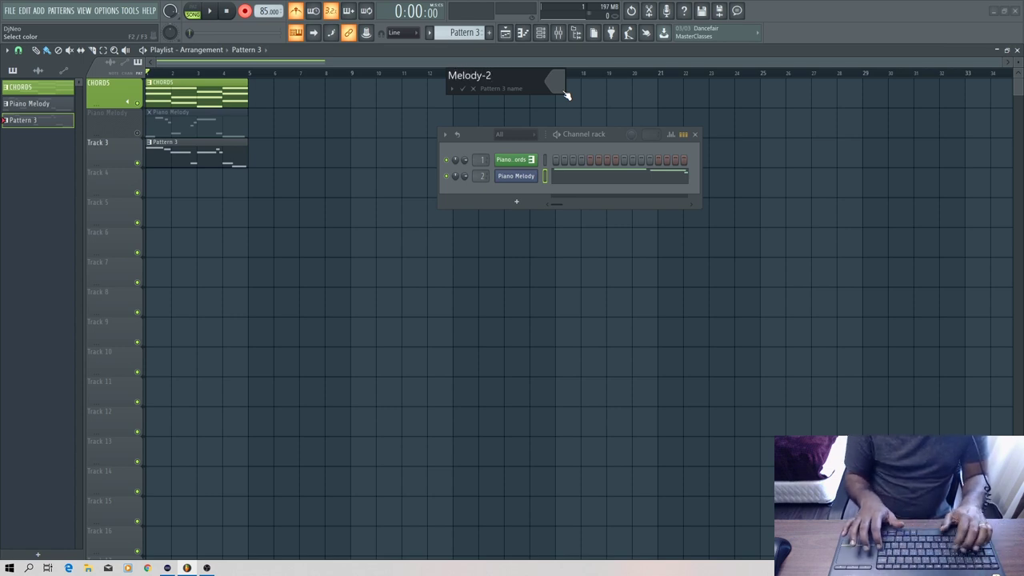
key("Return")
- Rename the Piano Melody playlist track as Melody-1
right_click(116, 149)
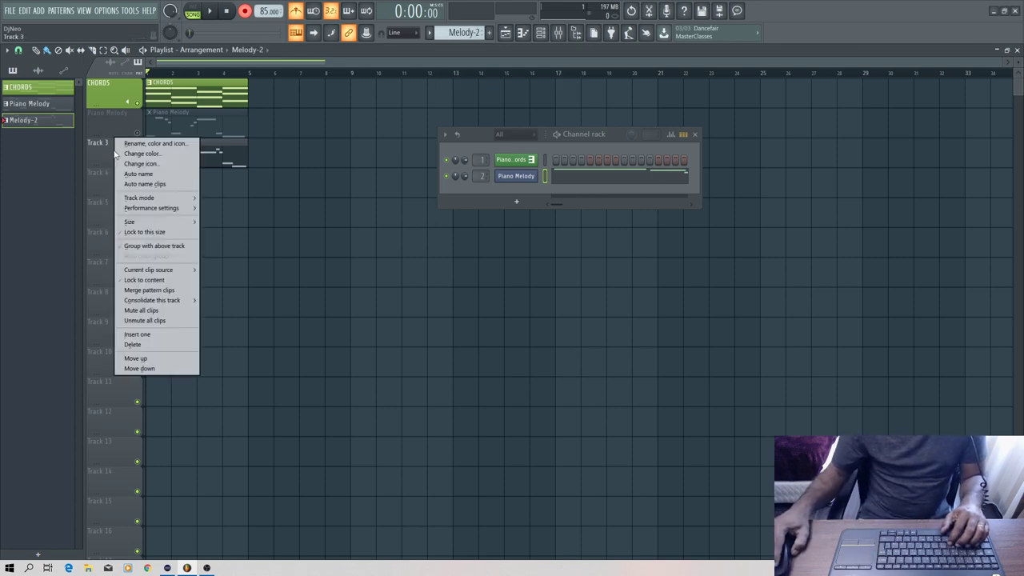
left_click(99, 113)
right_click(99, 112)
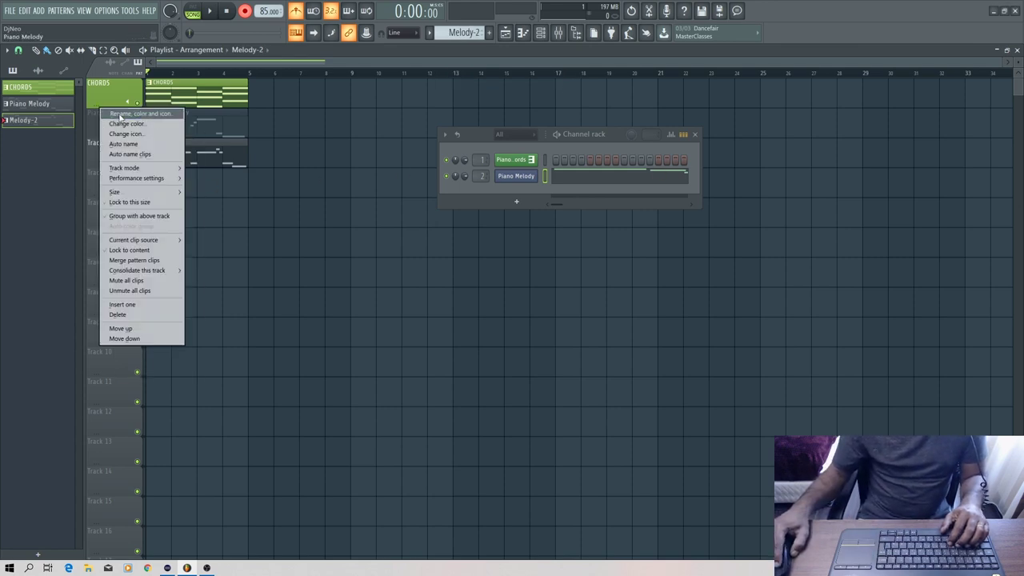
left_click(120, 114)
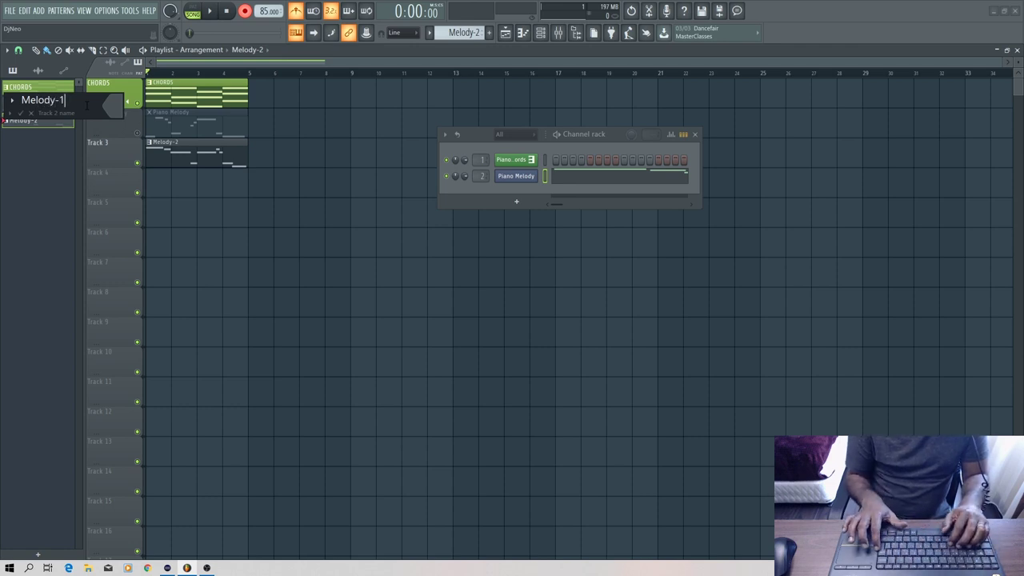
key("Escape")
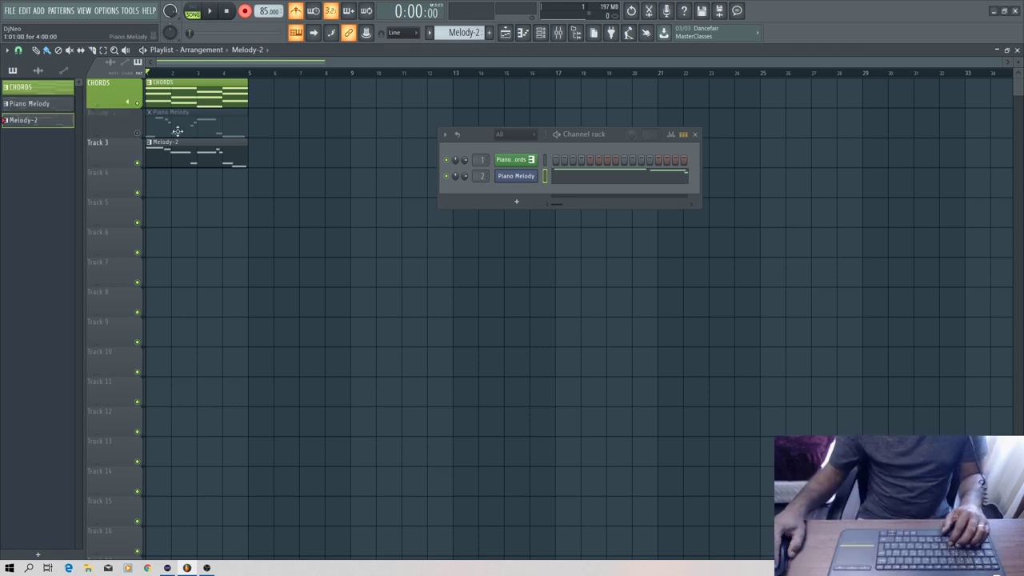
- Rename the Piano Melody pattern as Melody-1
right_click(46, 104)
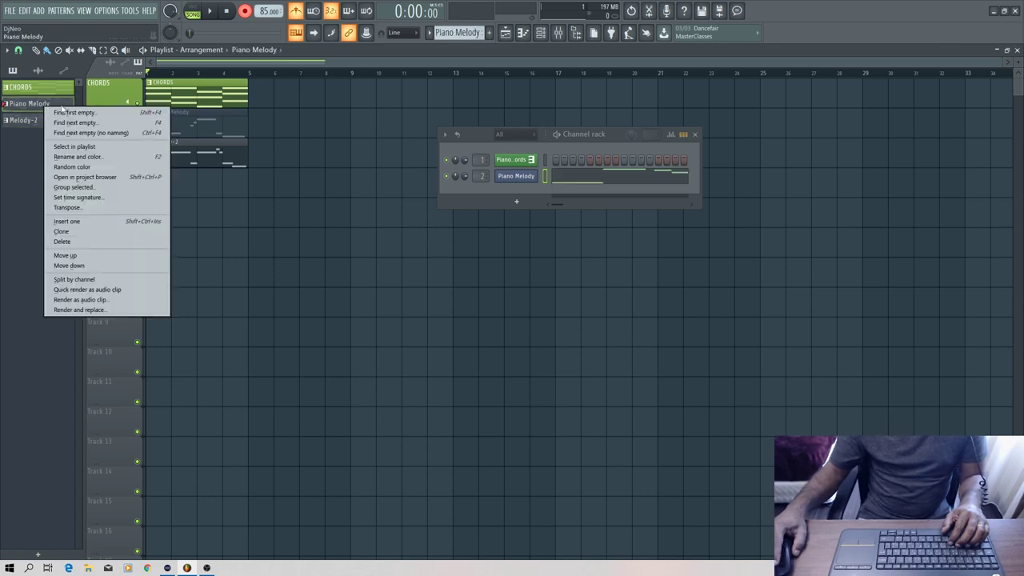
left_click(69, 157)
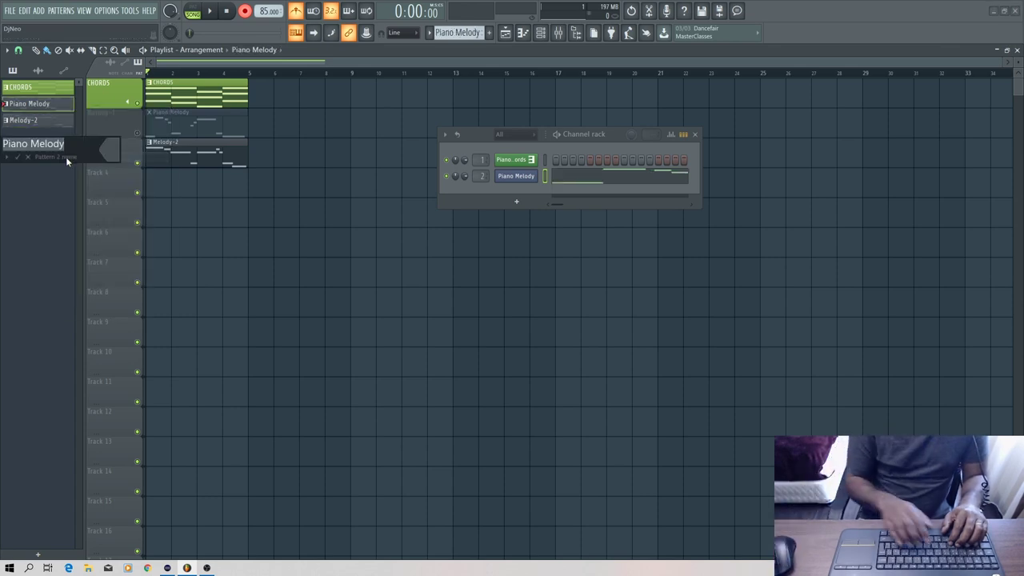
type("Melody")
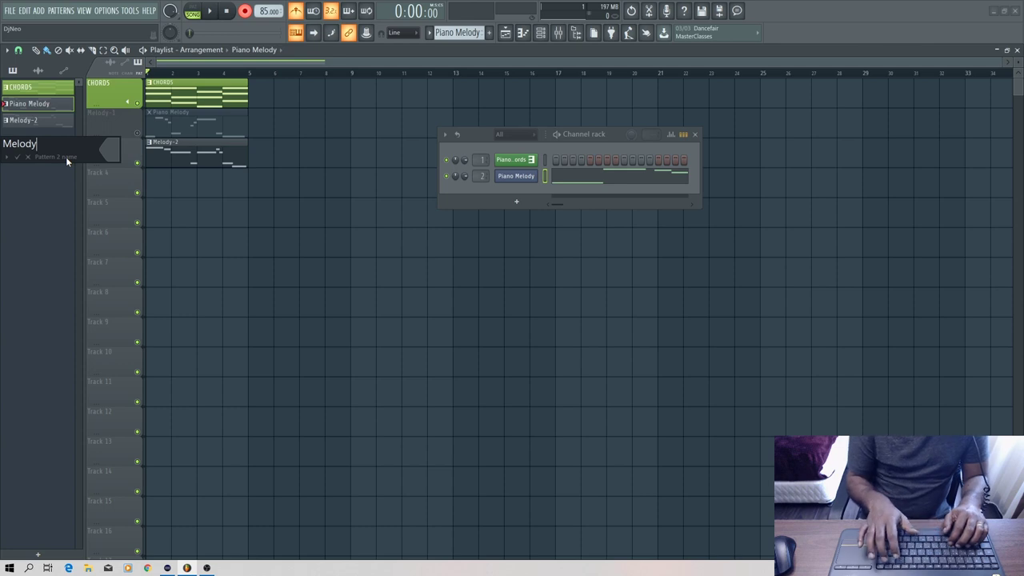
type("-1")
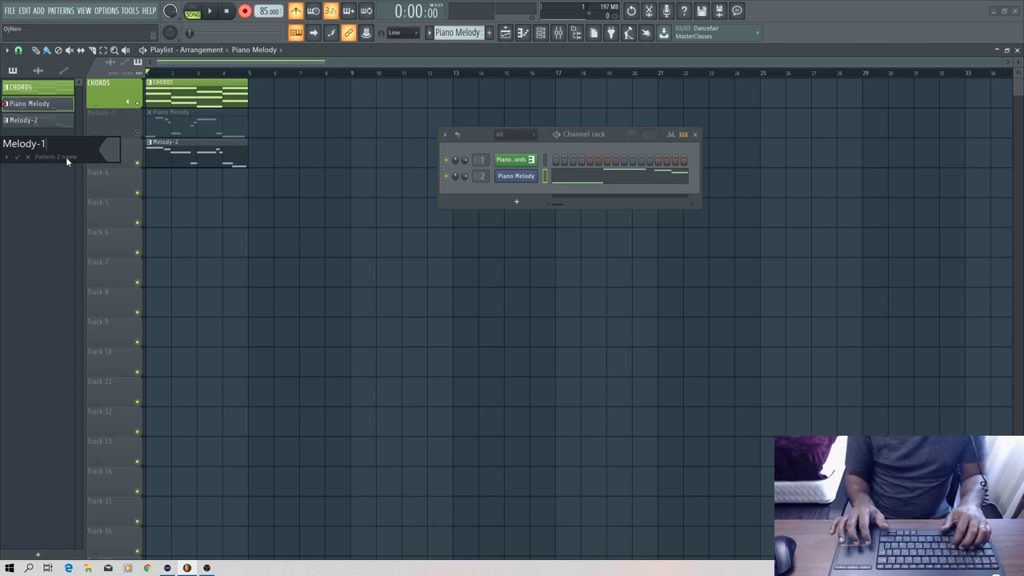
key("Return")
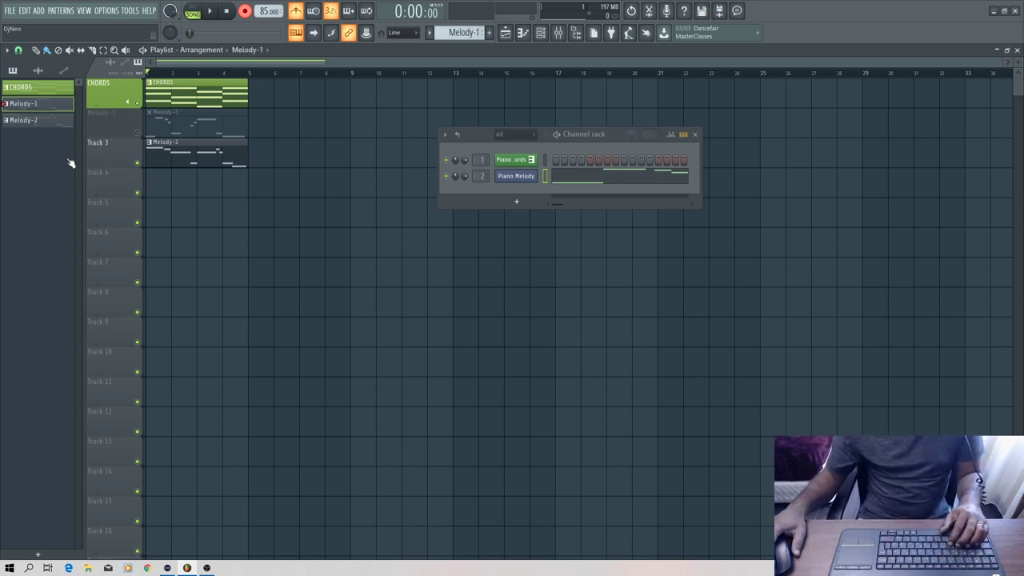
- Mute Track 3 and record a third four-bar melody into a new empty pattern as notes and automation
left_click(137, 164)
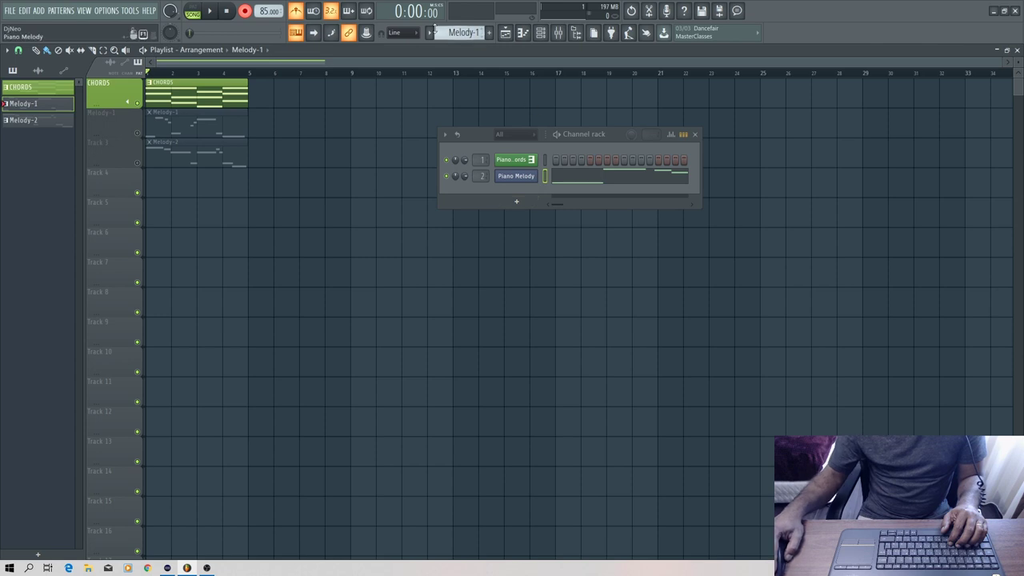
key("F4")
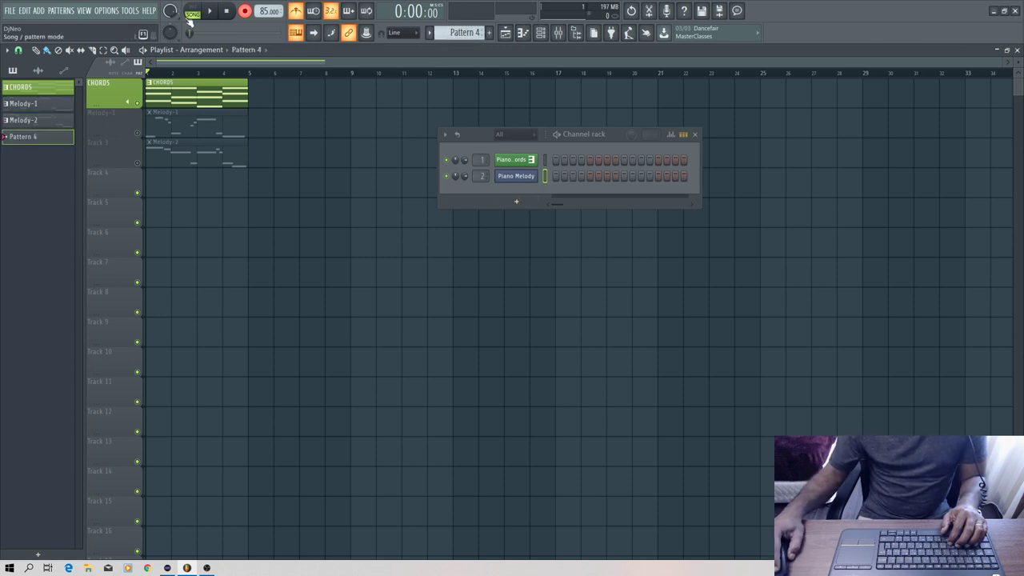
left_click(246, 12)
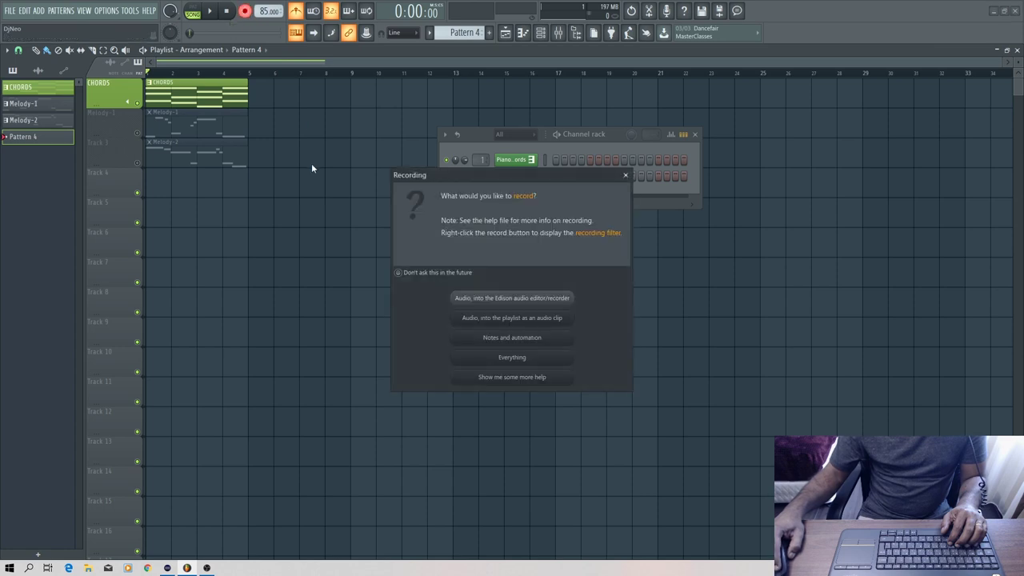
left_click(504, 339)
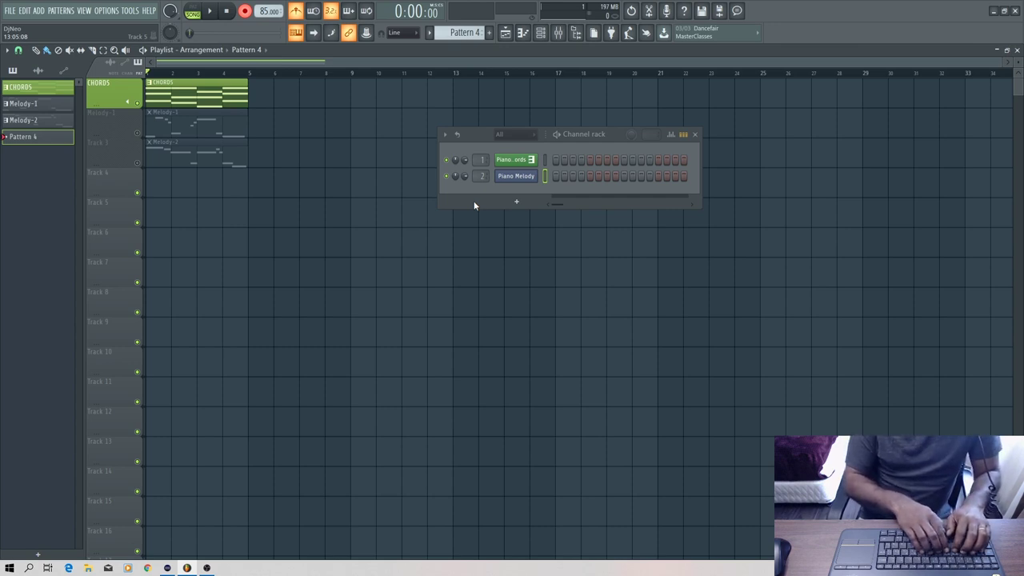
key("space")
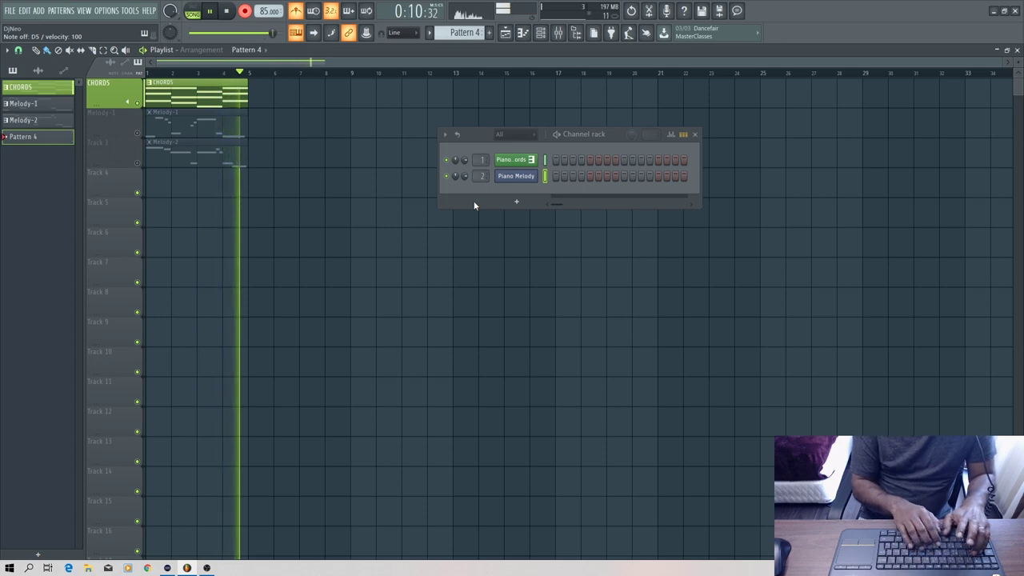
key("space")
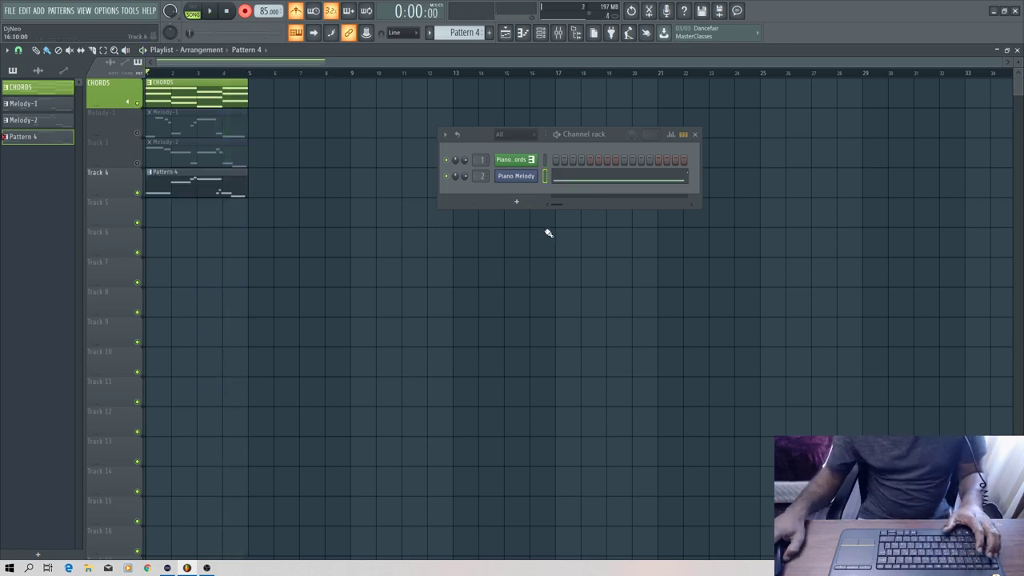
- Open the third melody's notes in the piano roll, close the channel rack, and apply Quick quantize to all notes
left_click(581, 179)
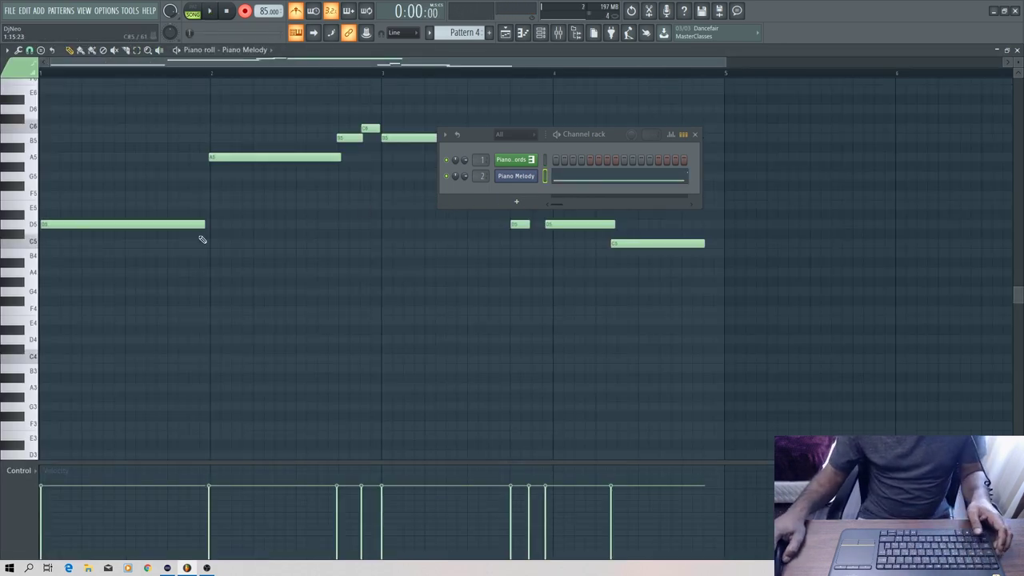
left_click(694, 134)
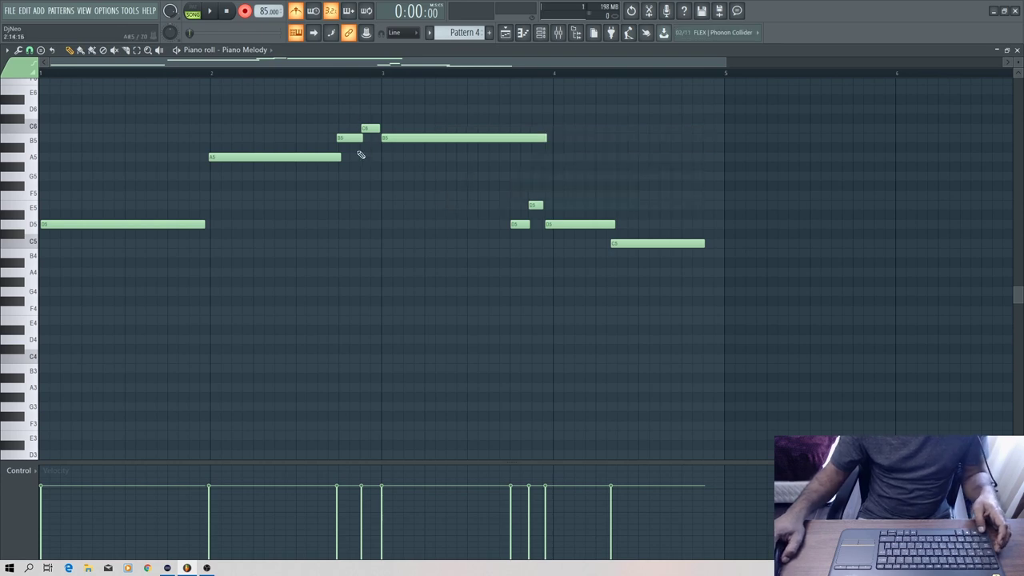
key("ctrl+a")
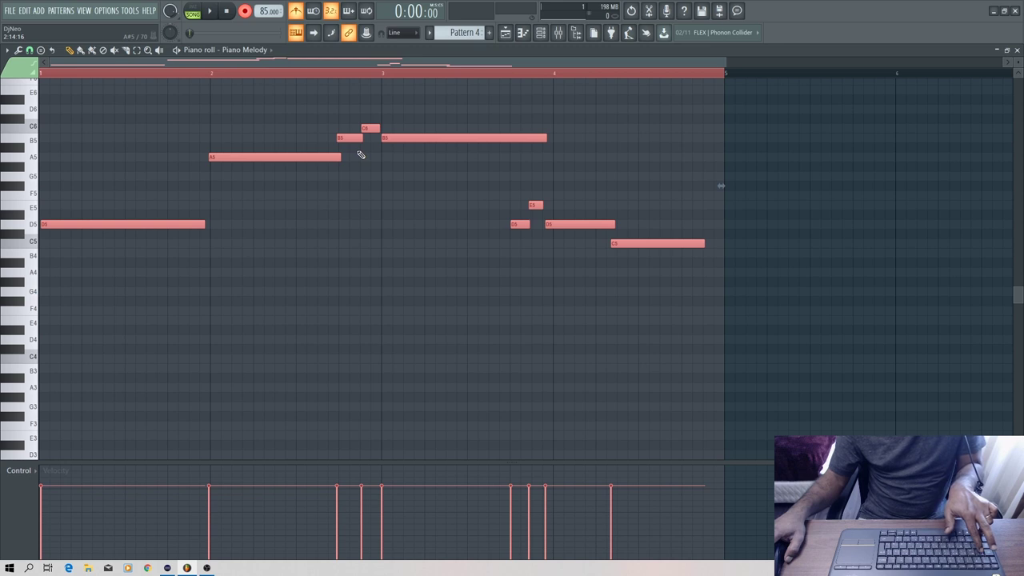
key("ctrl+q")
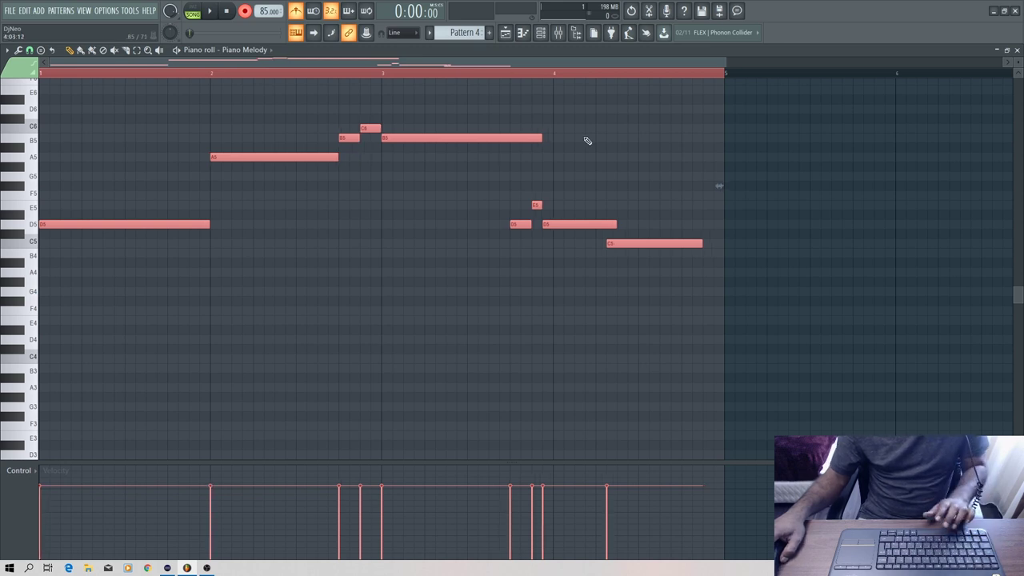
- Return to the playlist and play the quantized third melody with the chords, then stop playback
left_click(1017, 50)
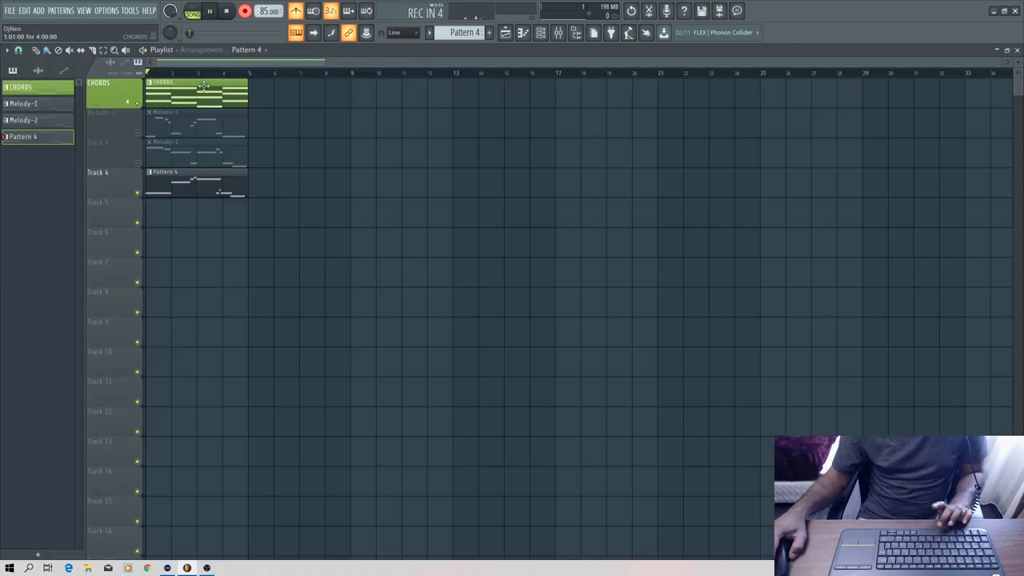
key("space")
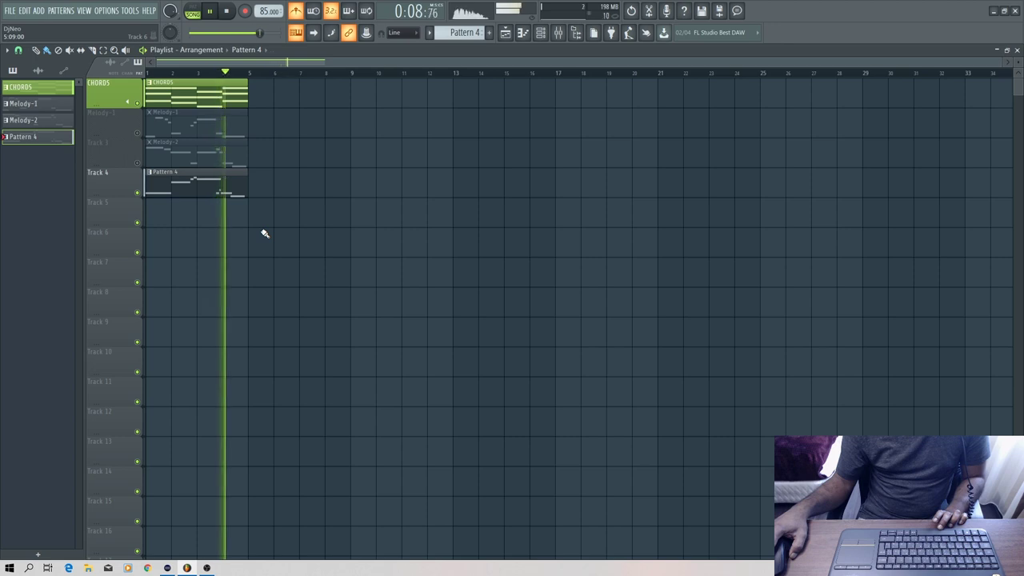
key("space")
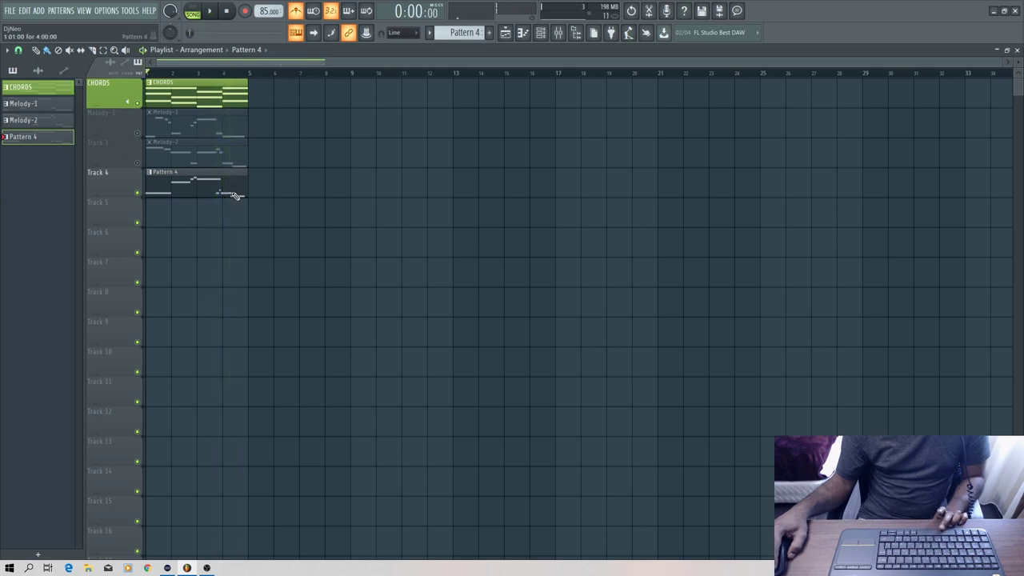
- Shift the third melody's final C5 note to start where the preceding D5 ends, play from bar 4, and return to the playlist
double_click(234, 195)
left_click_drag(461, 65, 362, 62)
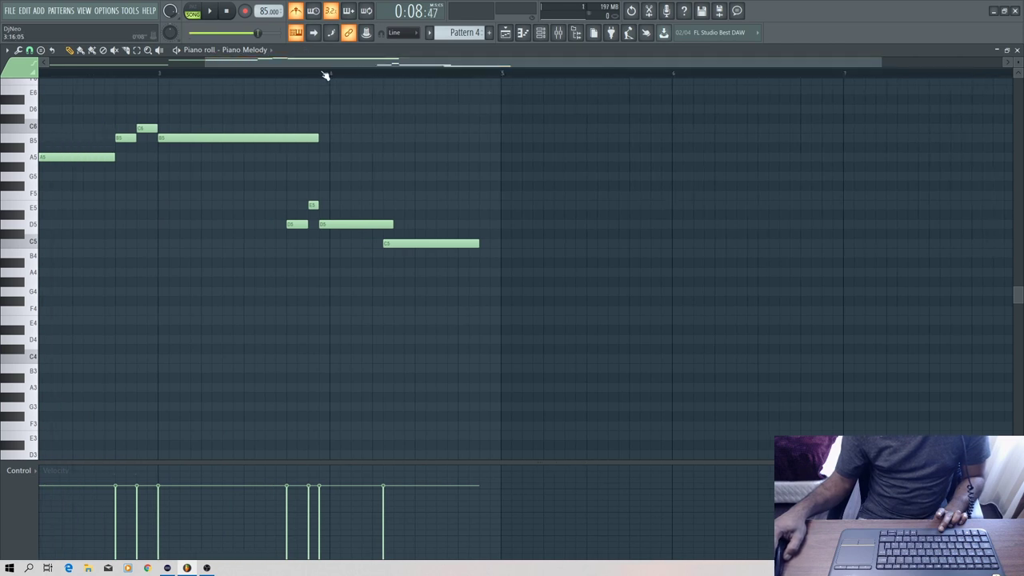
left_click(324, 76)
key("space")
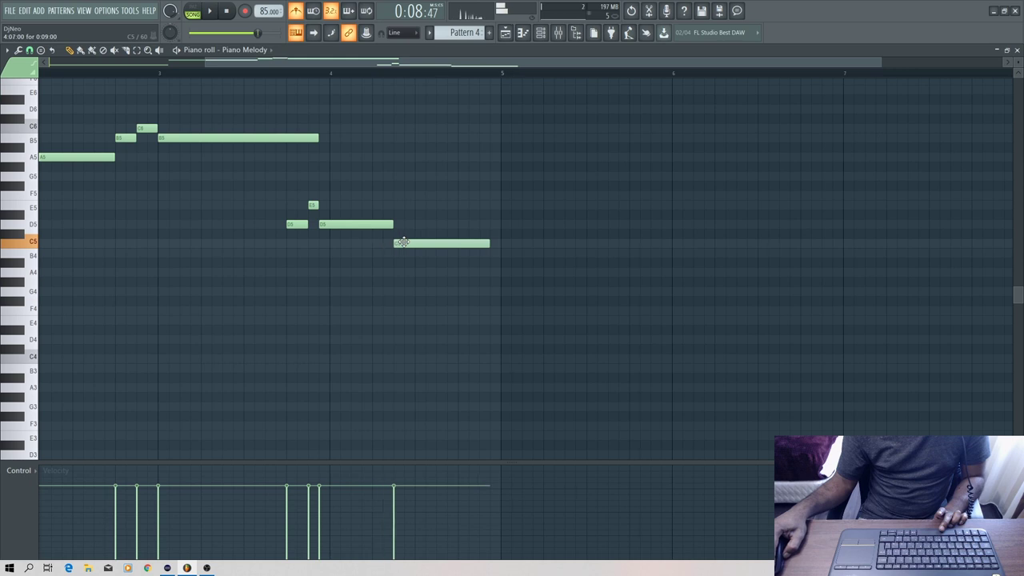
key("space")
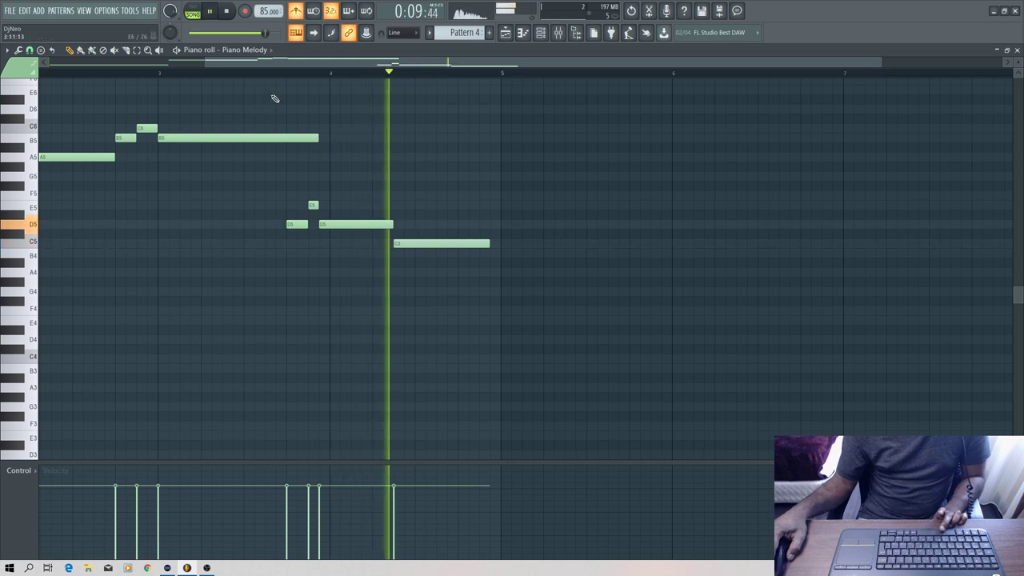
key("space")
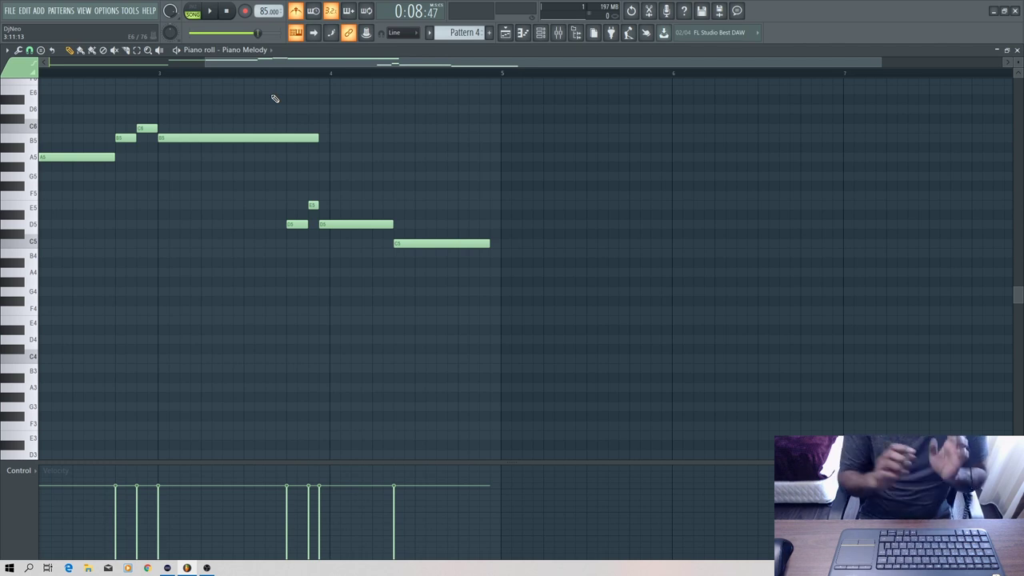
left_click(1017, 50)
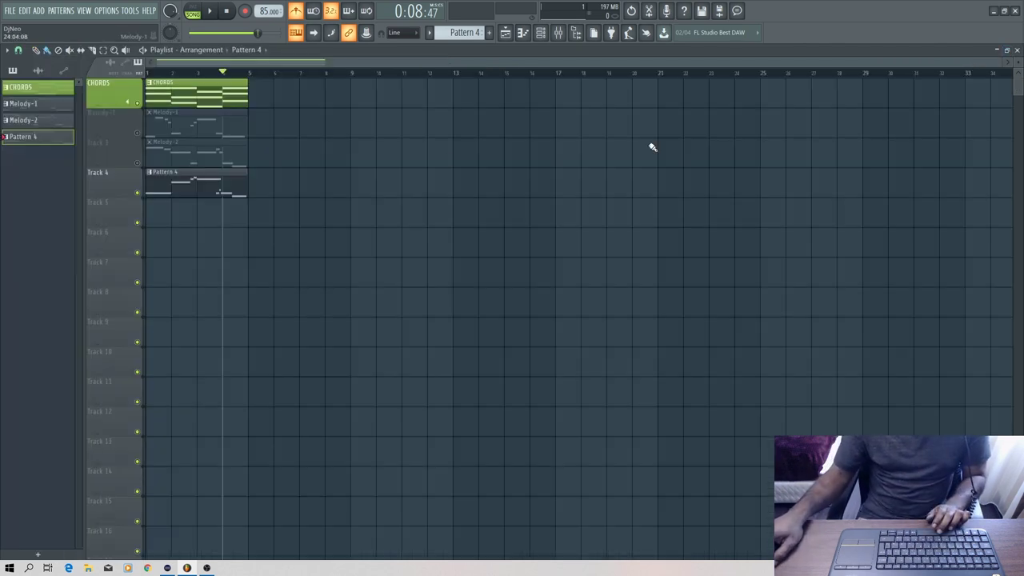
- Rename playlist Track 3 as Melody-2
right_click(114, 138)
left_click(141, 143)
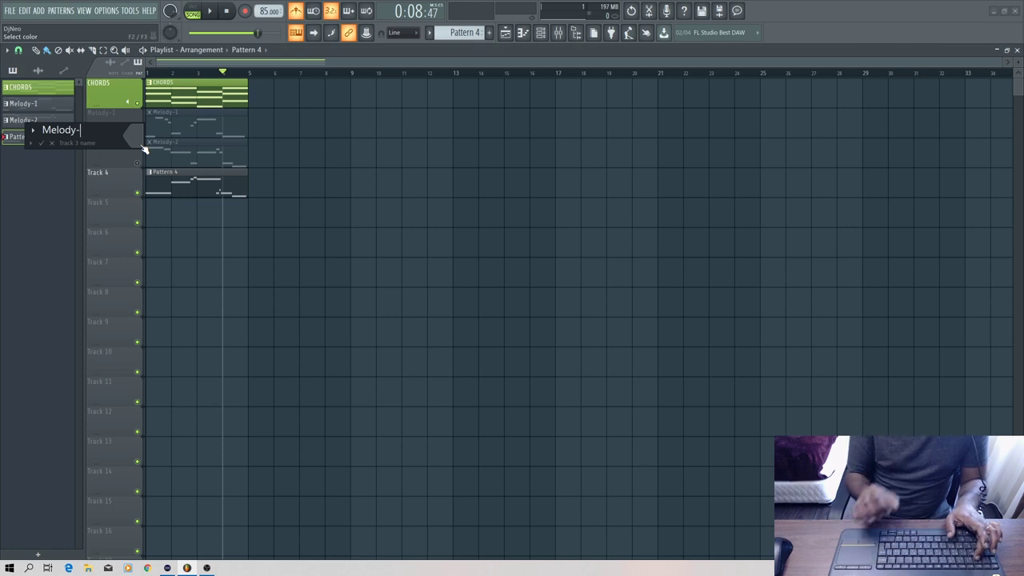
type("Melody-2")
key("Return")
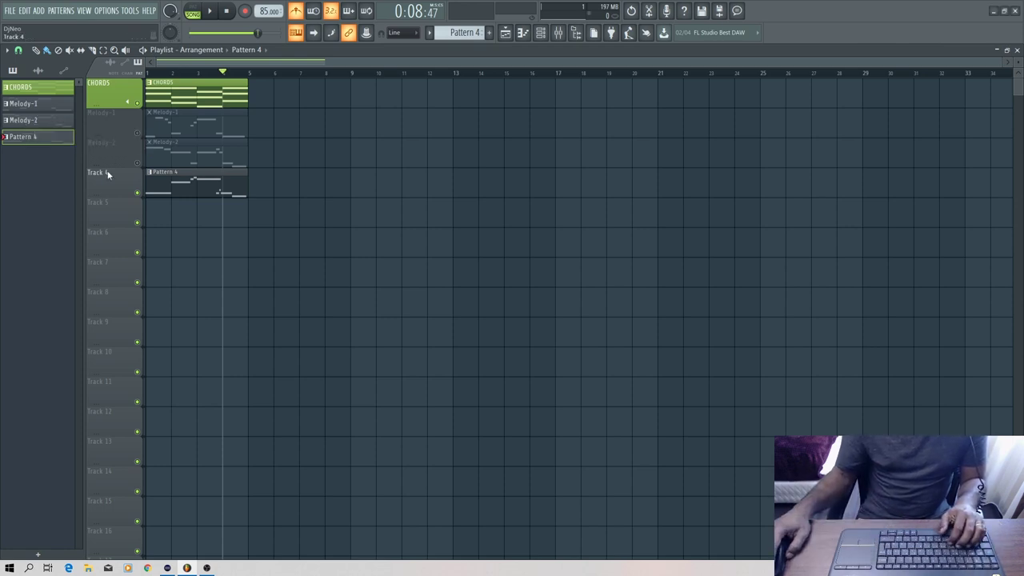
- Rename playlist Track 4 as Melody-3
right_click(107, 171)
left_click(137, 174)
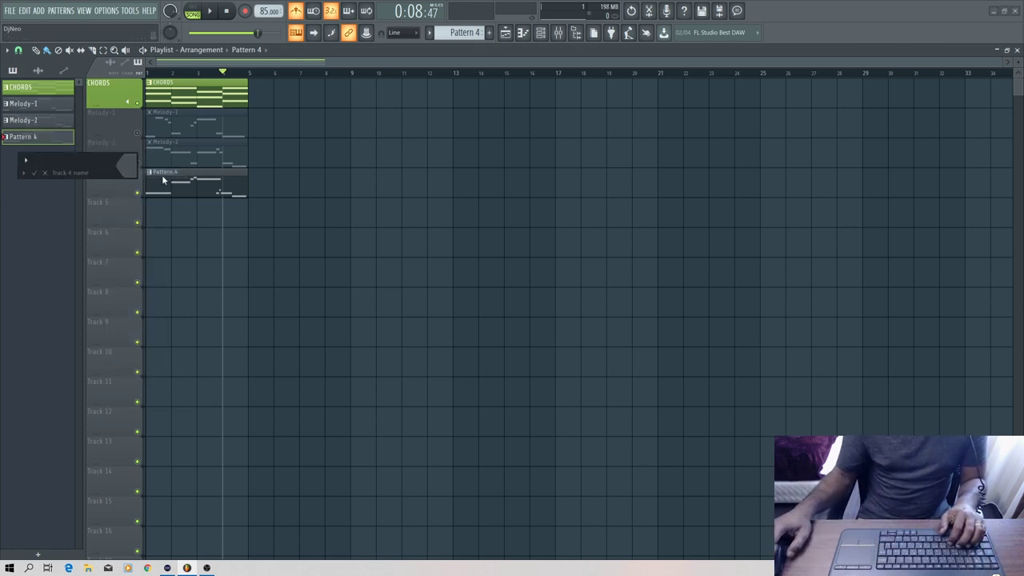
type("Melody")
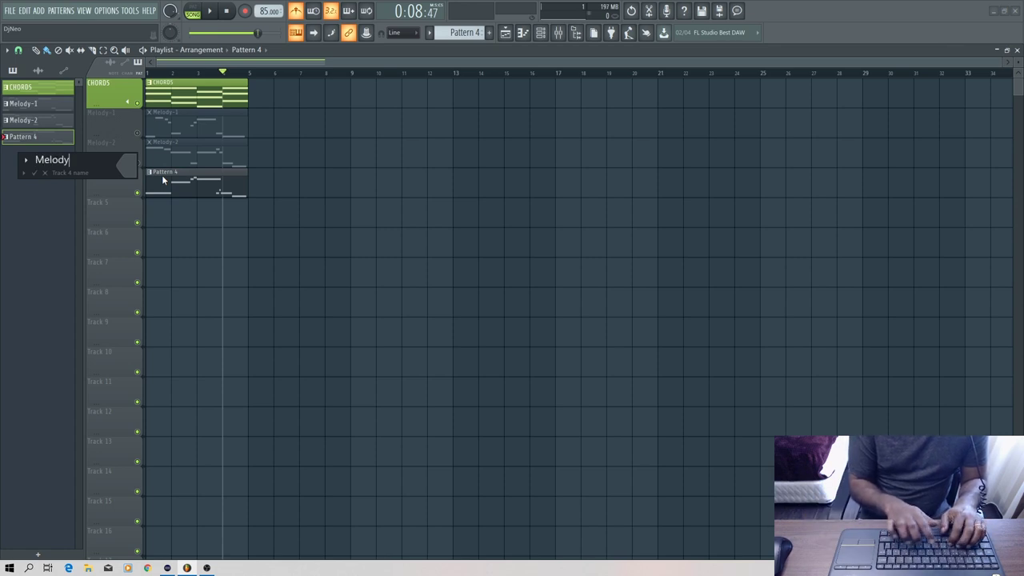
type("-3")
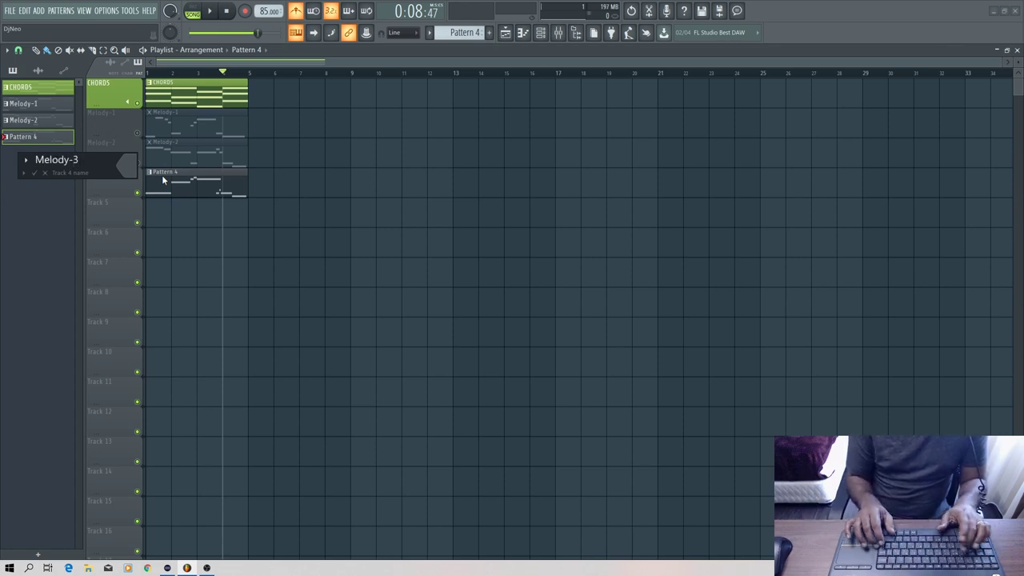
key("Return")
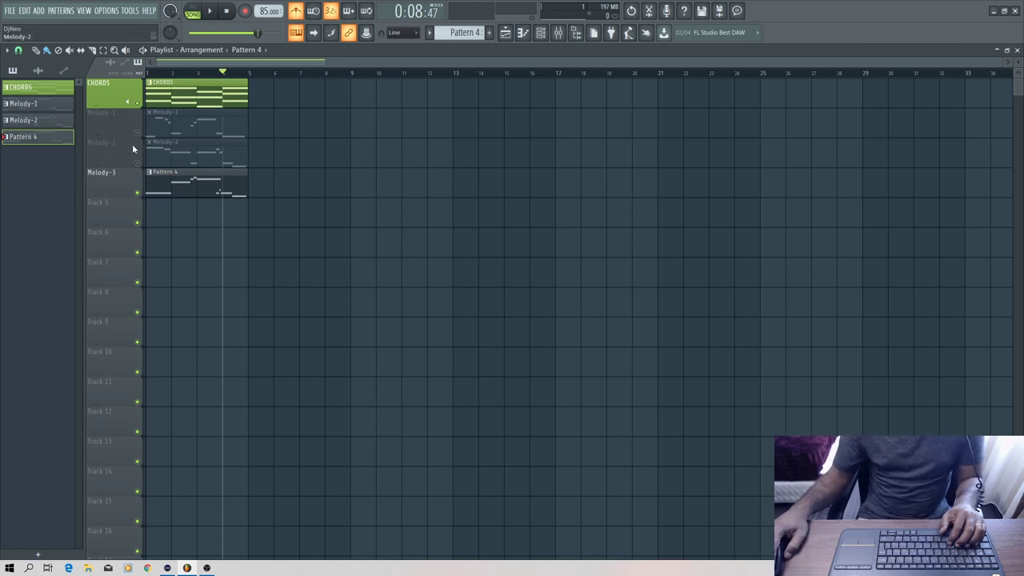
key("F9")
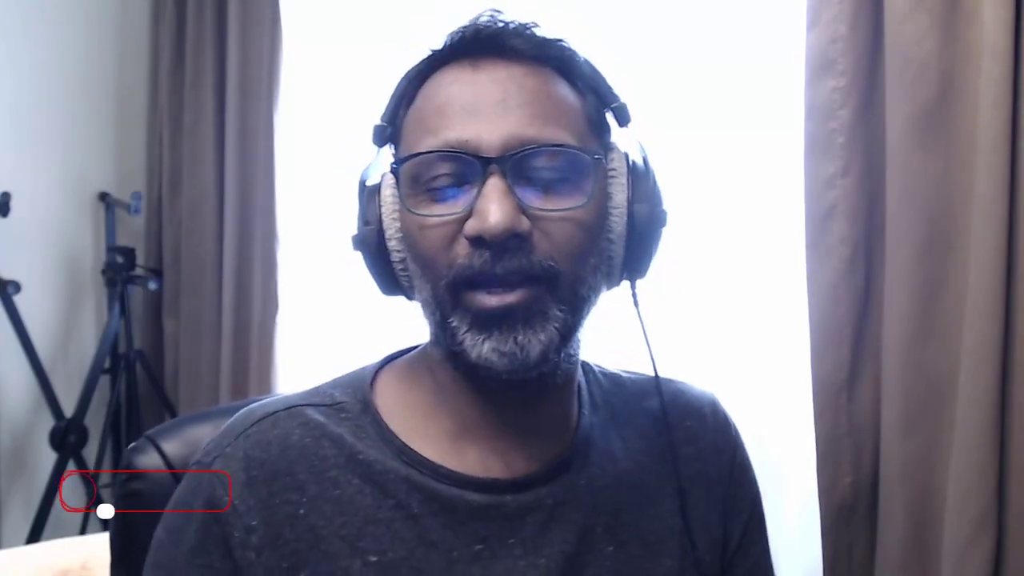